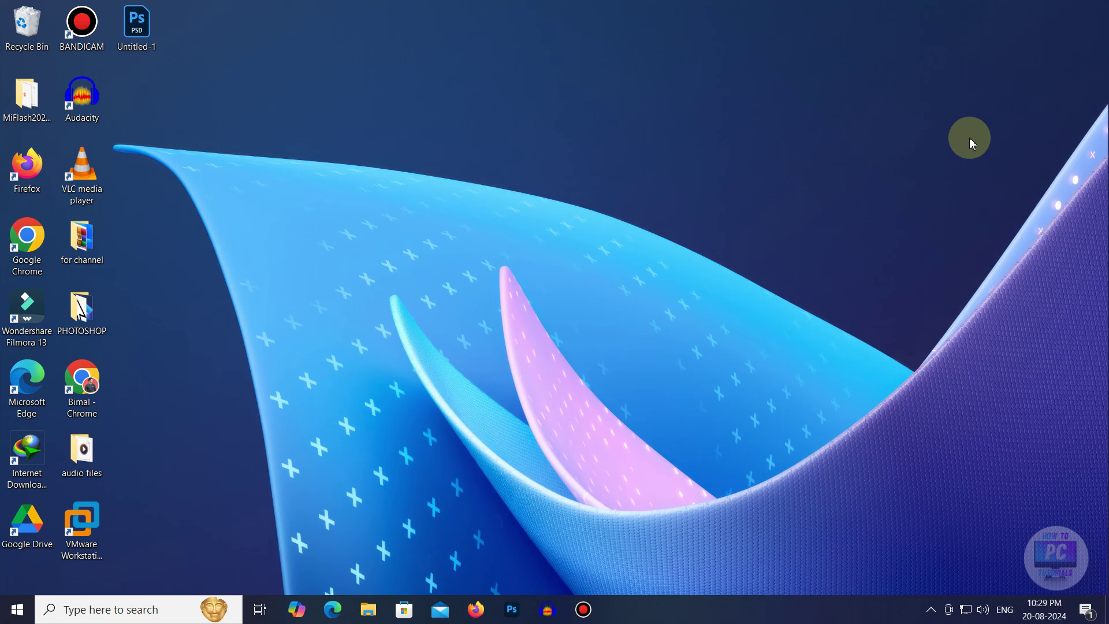
- Open the Windows Services console by running services.msc
{"action": "key", "text": "super+r"}
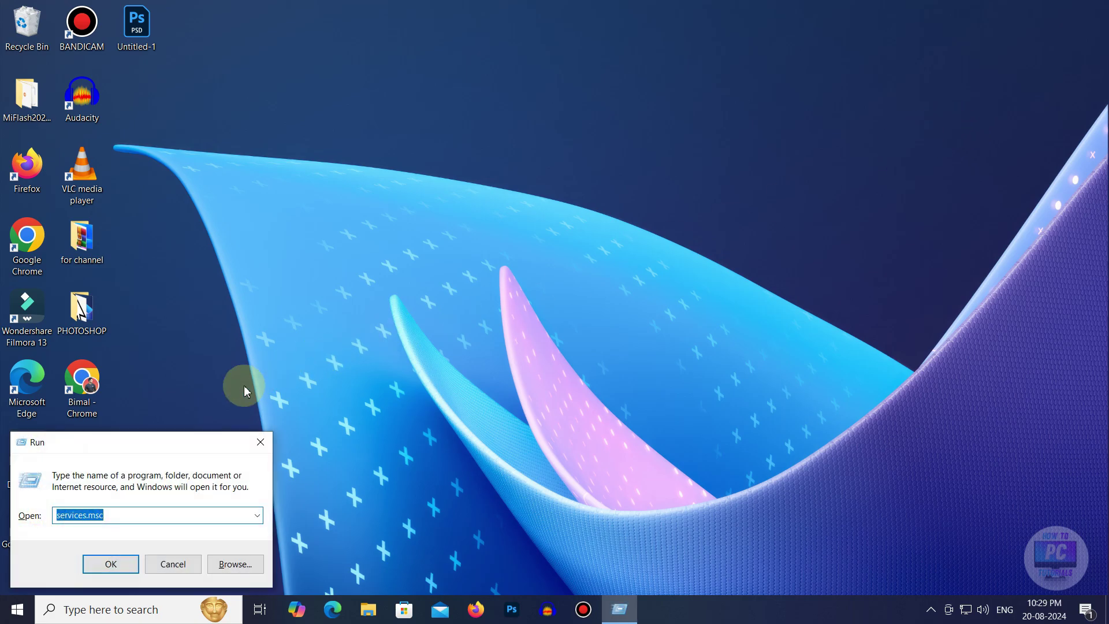
{"action": "left_click_drag", "start_coordinate": [202, 446], "coordinate": [669, 275]}
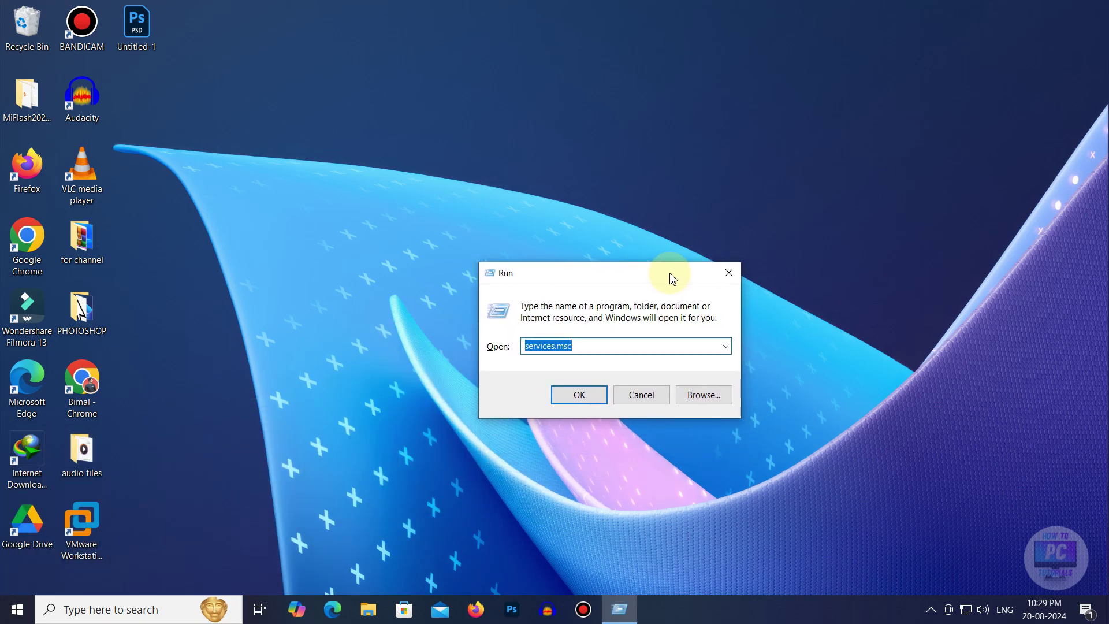
{"action": "left_click", "coordinate": [580, 345]}
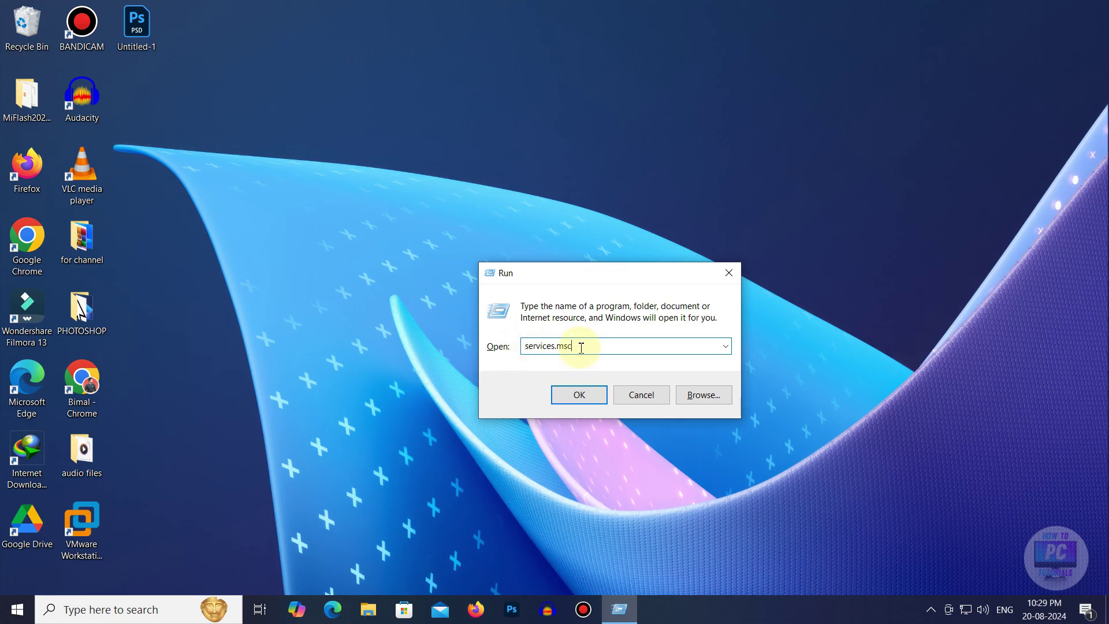
{"action": "left_click_drag", "start_coordinate": [582, 347], "coordinate": [606, 345]}
{"action": "left_click", "coordinate": [609, 345]}
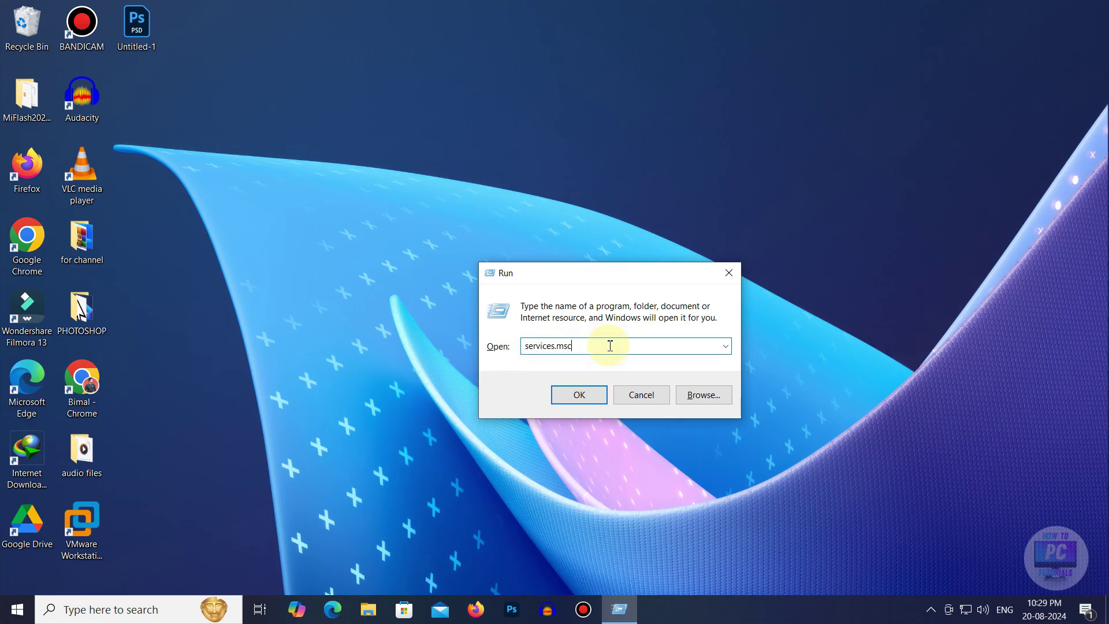
{"action": "key", "text": "Return"}
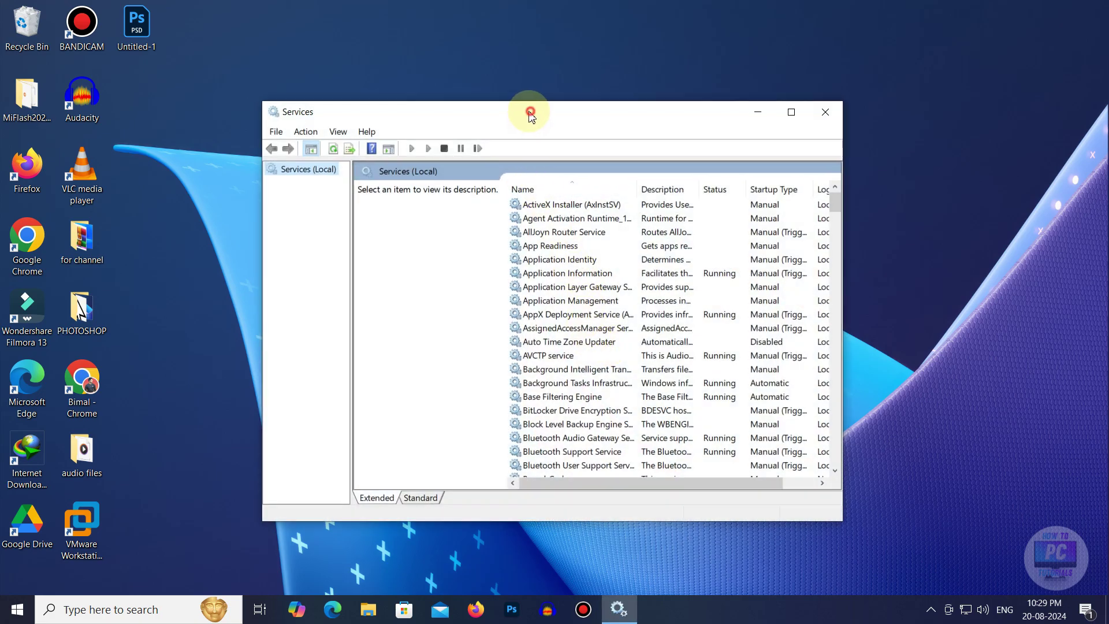
{"action": "left_click_drag", "start_coordinate": [531, 115], "coordinate": [522, 111]}
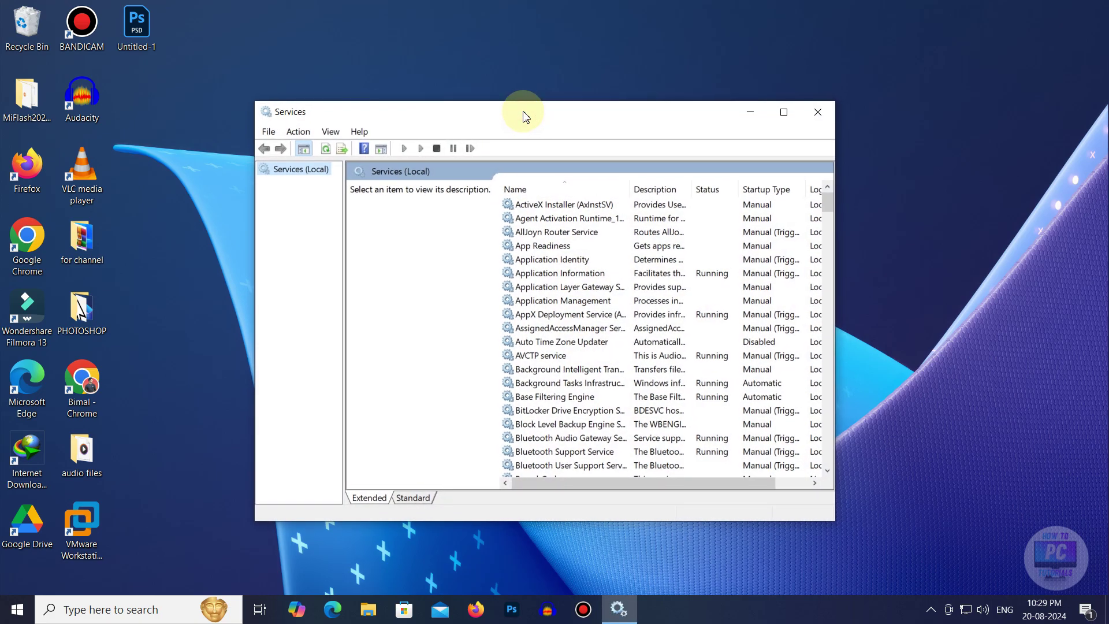
- Find the Windows Update service in the list and open its properties
{"action": "left_click", "coordinate": [564, 209]}
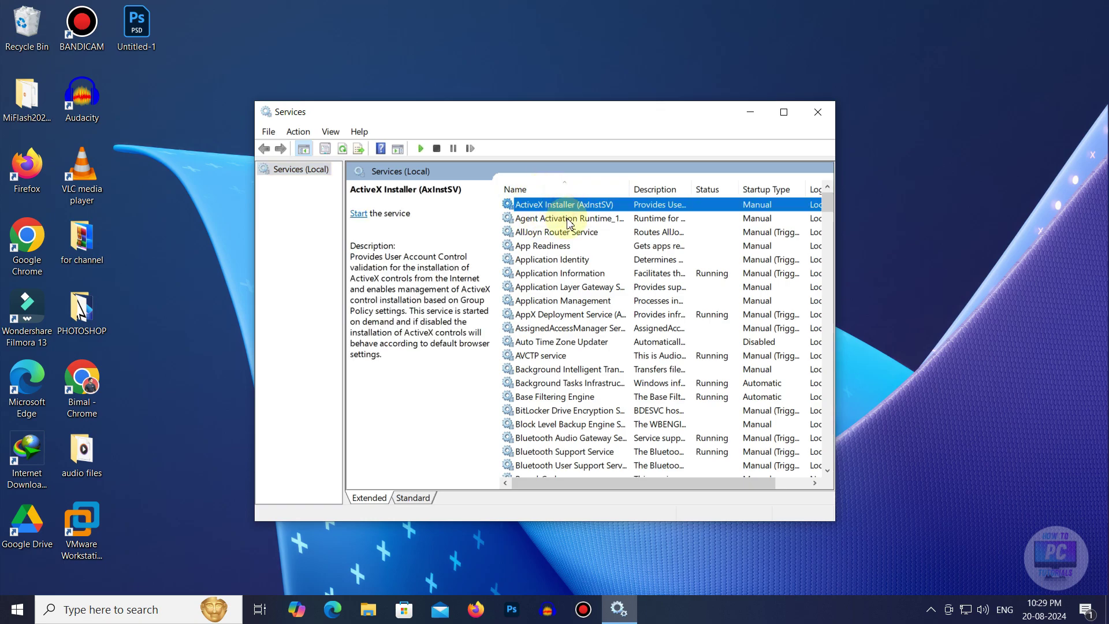
{"action": "key", "text": "w"}
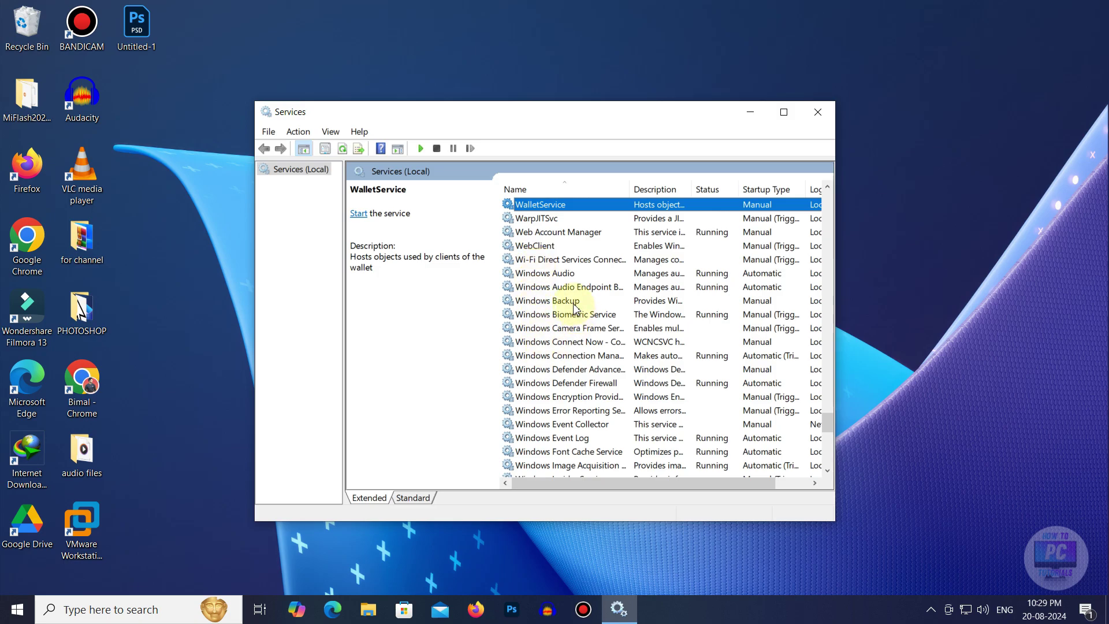
{"action": "scroll", "coordinate": [568, 309], "scroll_direction": "down", "scroll_amount": 5}
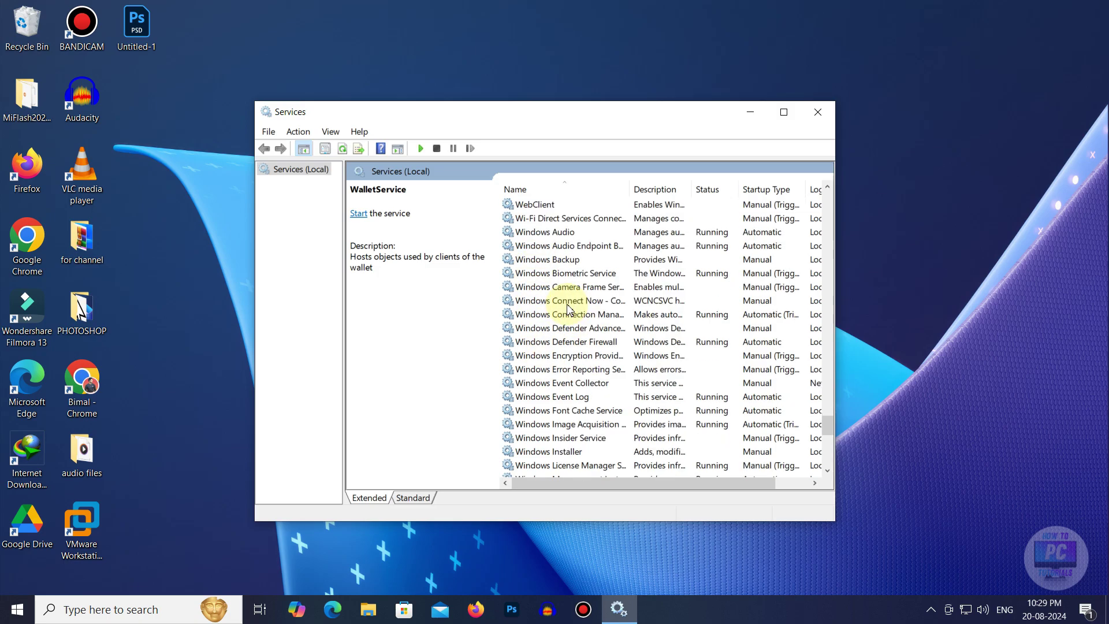
{"action": "scroll", "coordinate": [569, 309], "scroll_direction": "down", "scroll_amount": 3}
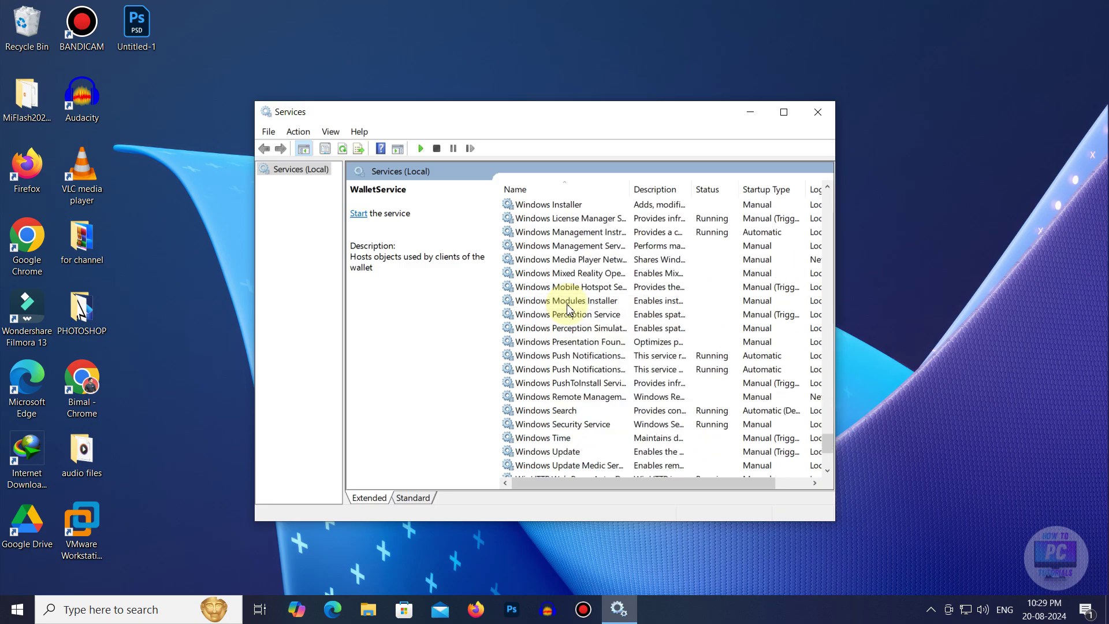
{"action": "left_click", "coordinate": [580, 411]}
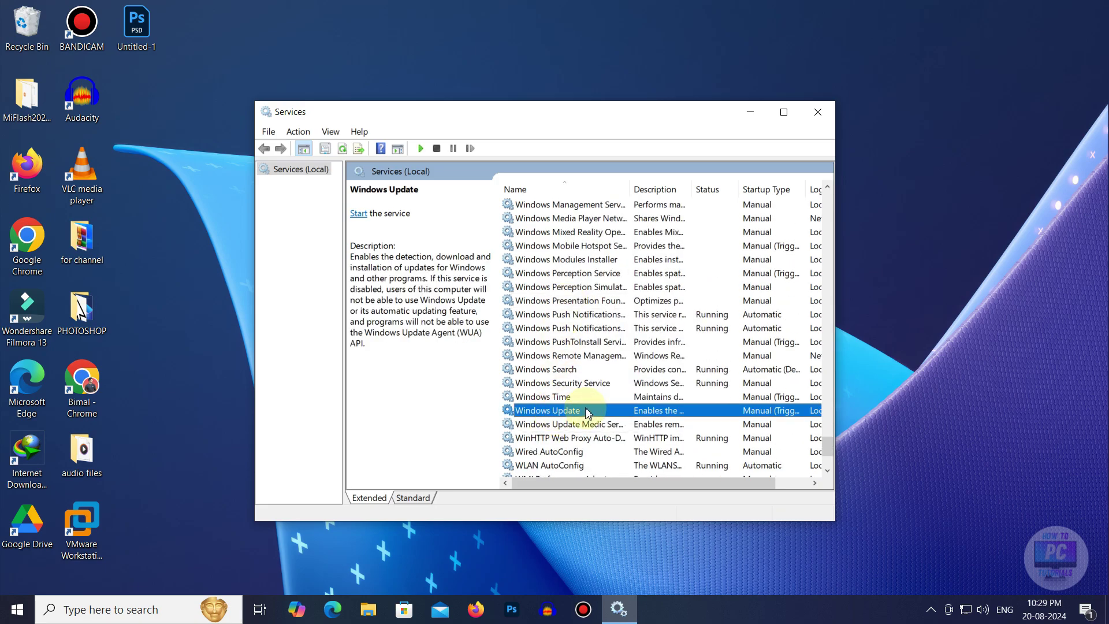
{"action": "double_click", "coordinate": [569, 411]}
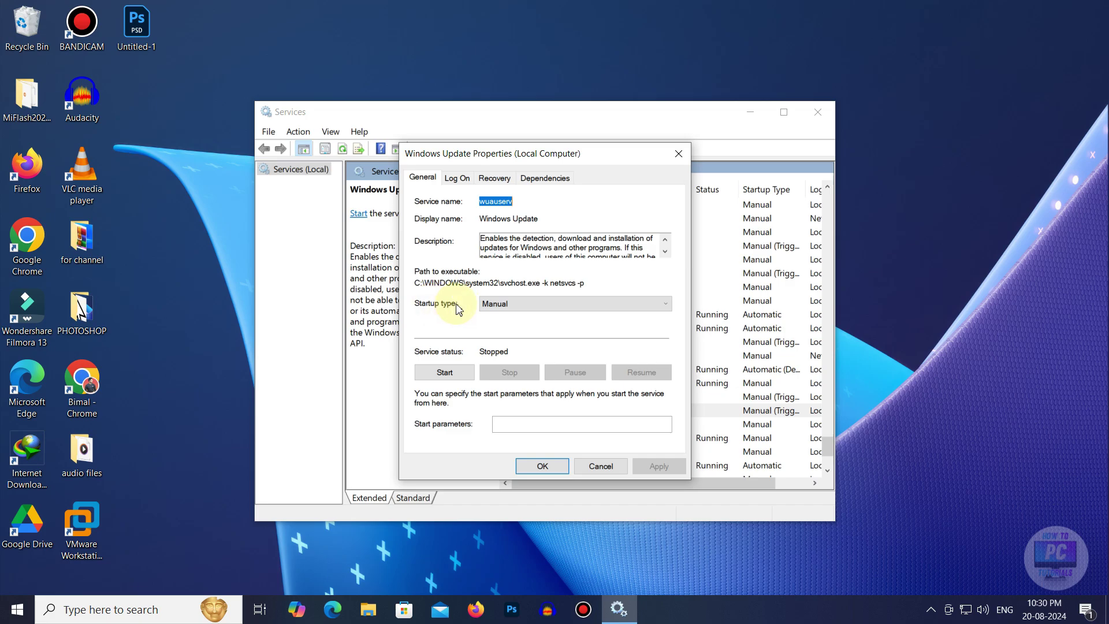
- Set the Windows Update startup type to Disabled, apply the change and close the Services console
{"action": "left_click", "coordinate": [520, 305]}
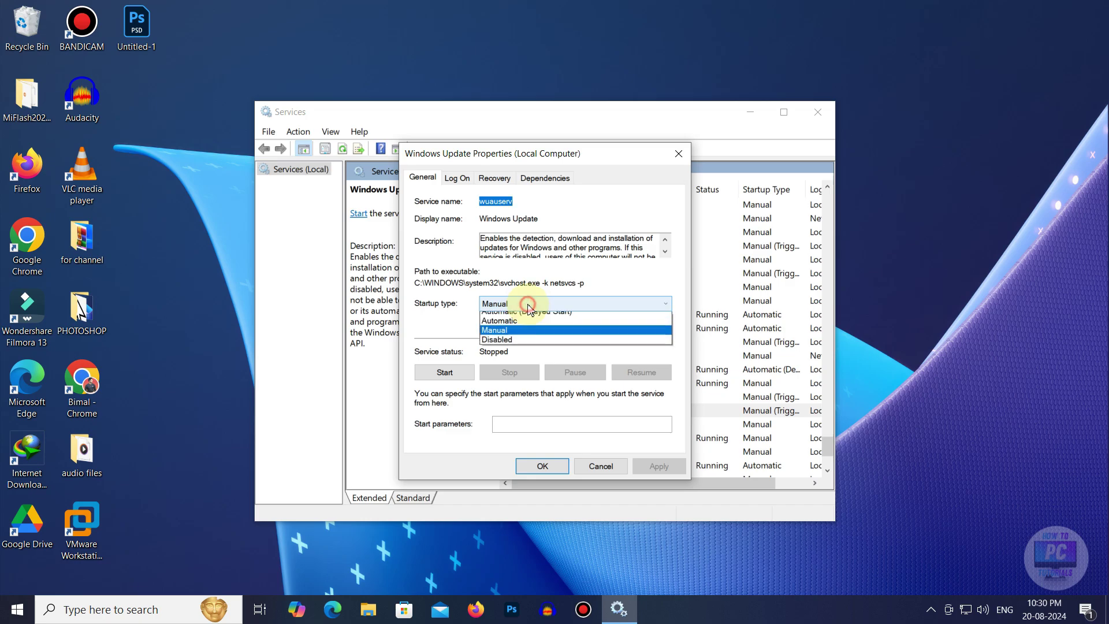
{"action": "left_click", "coordinate": [530, 344]}
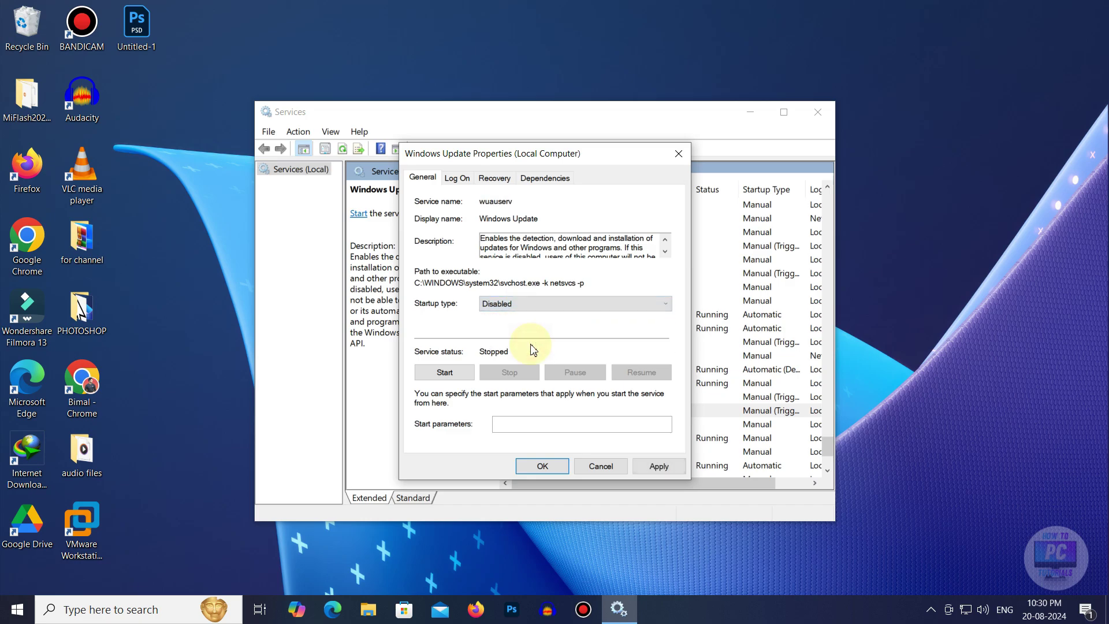
{"action": "left_click", "coordinate": [653, 467]}
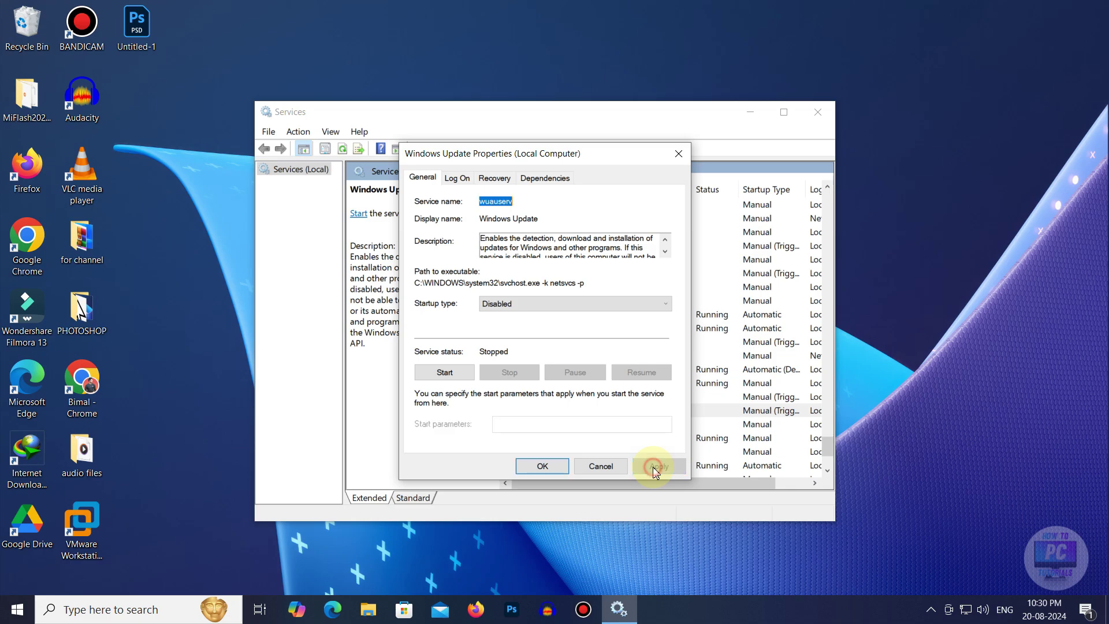
{"action": "left_click", "coordinate": [543, 466]}
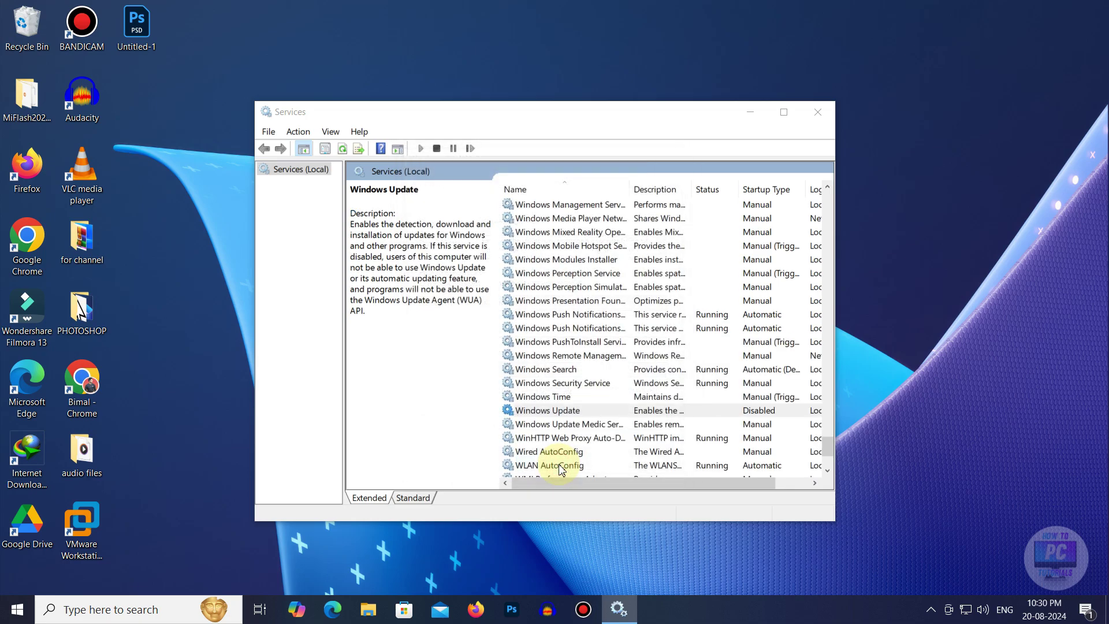
{"action": "key", "text": "alt+F4"}
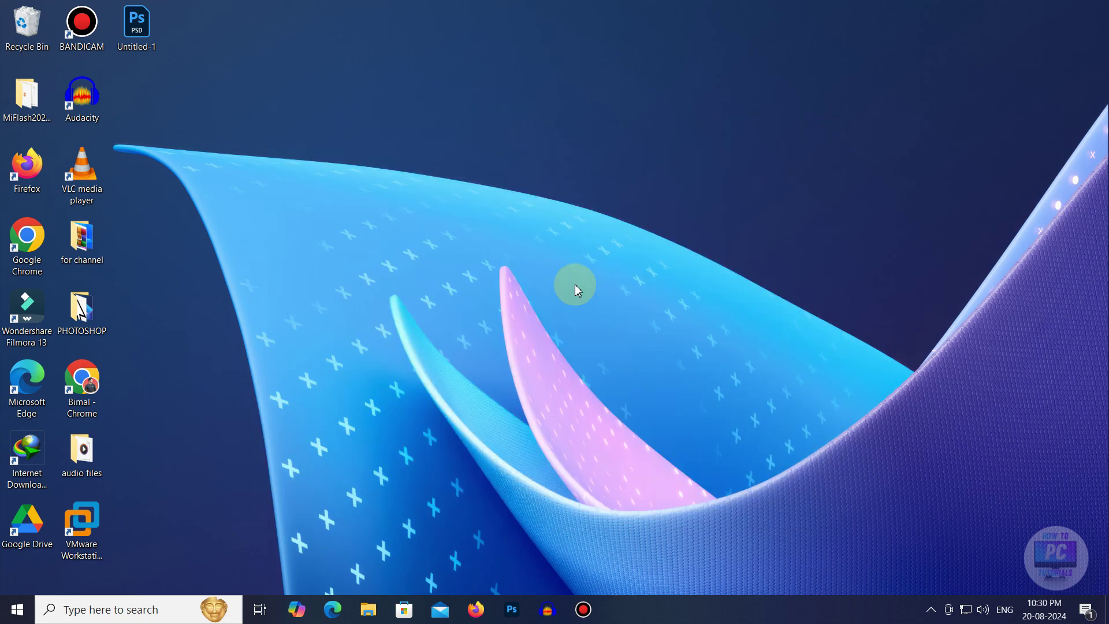
- Open Registry Editor by running regedit and allow it to make changes to the device
{"action": "key", "text": "super+r"}
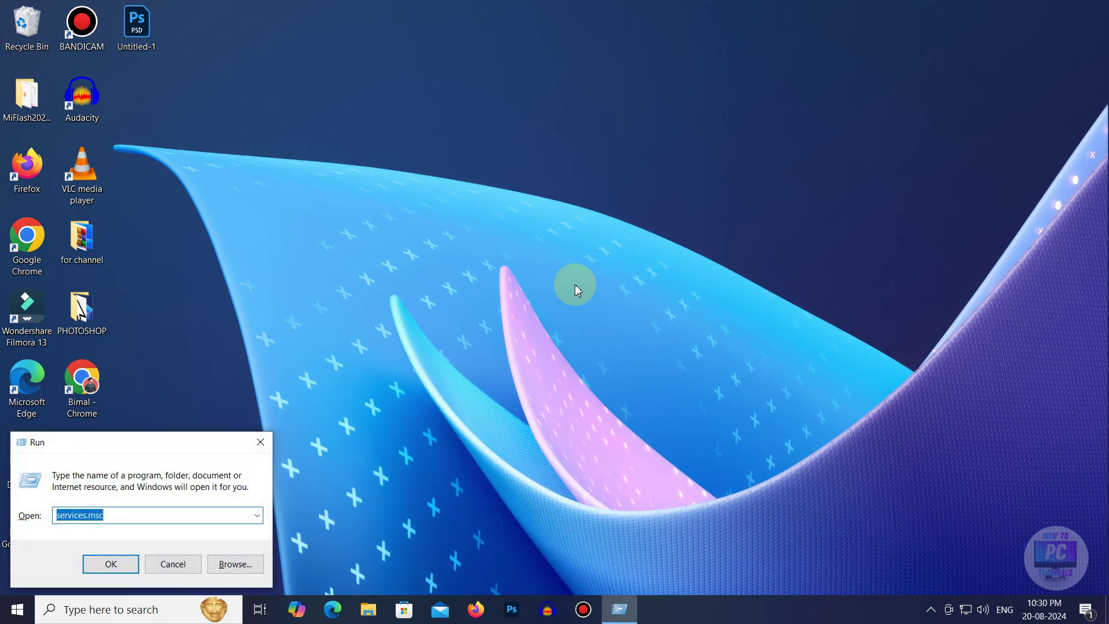
{"action": "left_click_drag", "start_coordinate": [193, 443], "coordinate": [602, 260]}
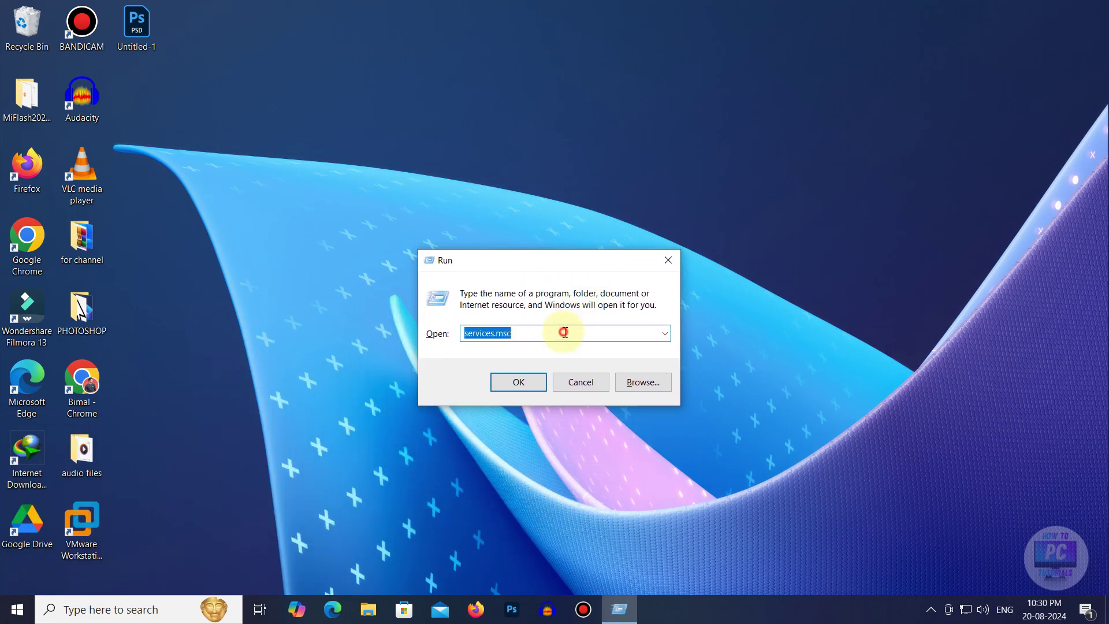
{"action": "type", "text": "r"}
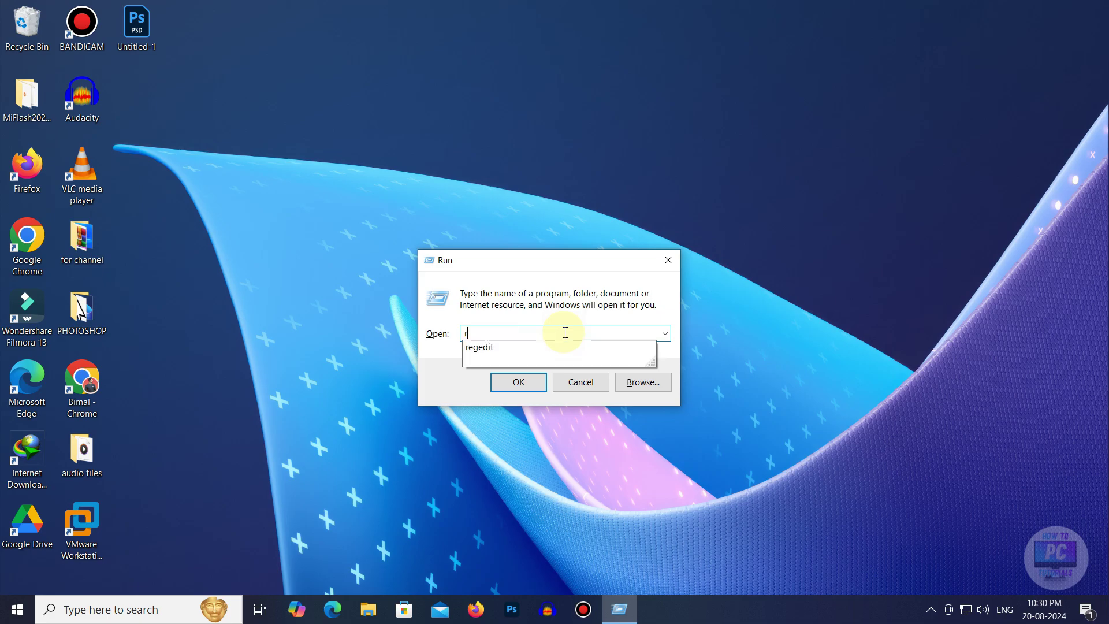
{"action": "type", "text": "egedit"}
{"action": "left_click", "coordinate": [565, 333]}
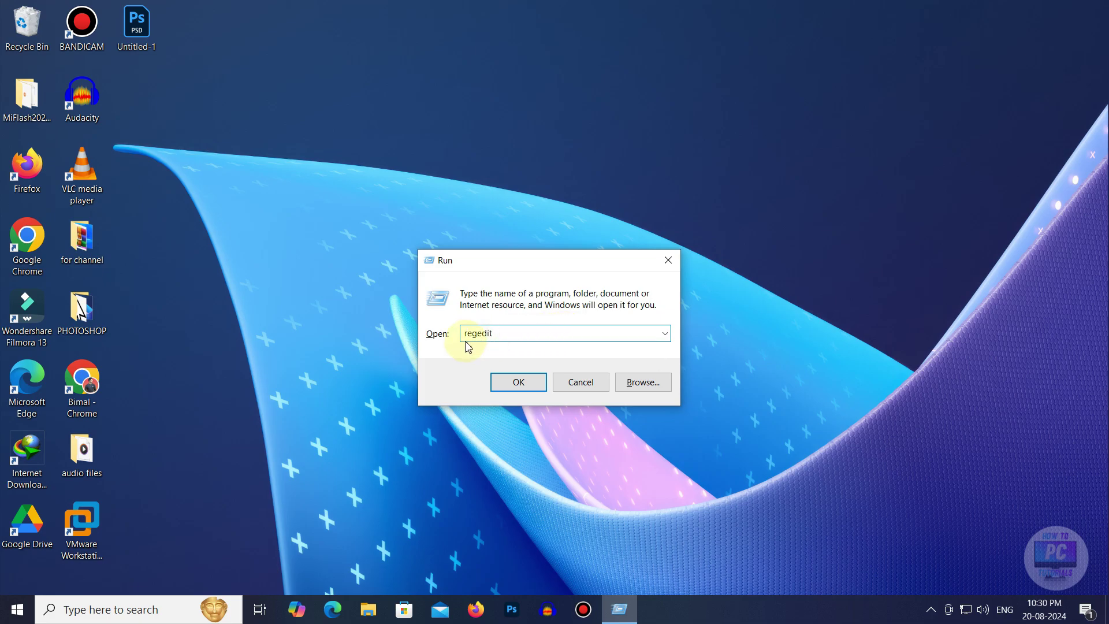
{"action": "key", "text": "Return"}
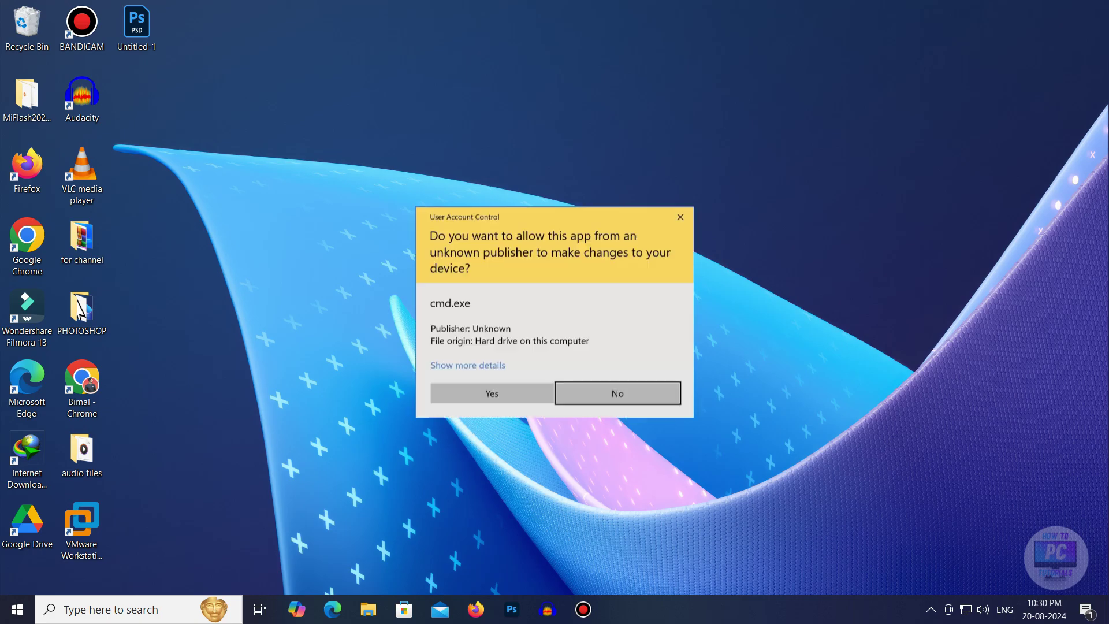
{"action": "left_click", "coordinate": [498, 392]}
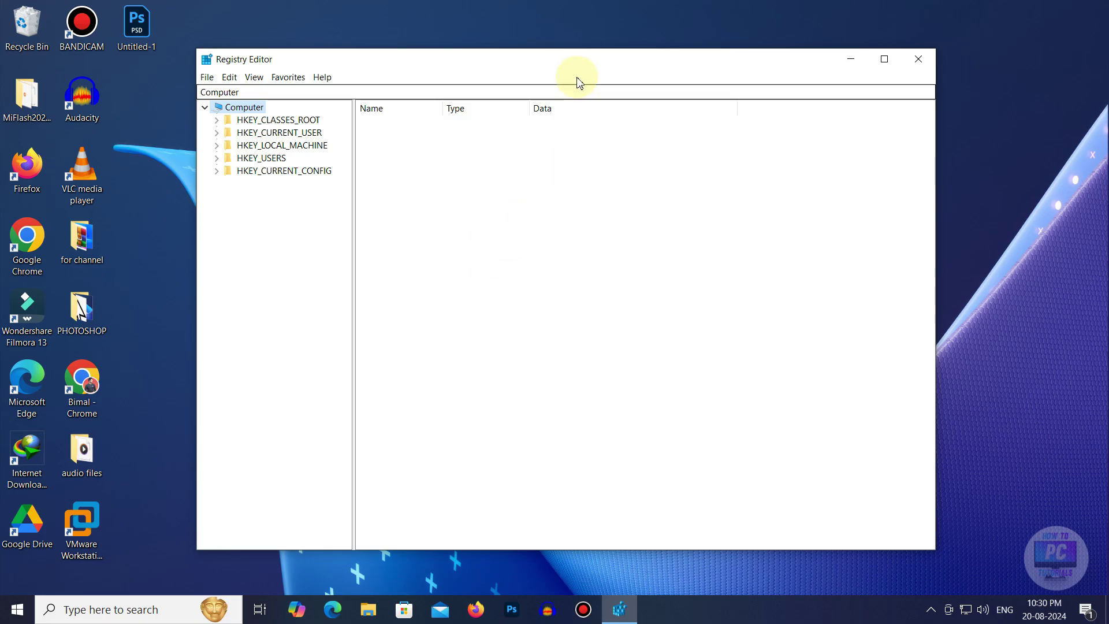
{"action": "left_click_drag", "start_coordinate": [564, 60], "coordinate": [560, 56]}
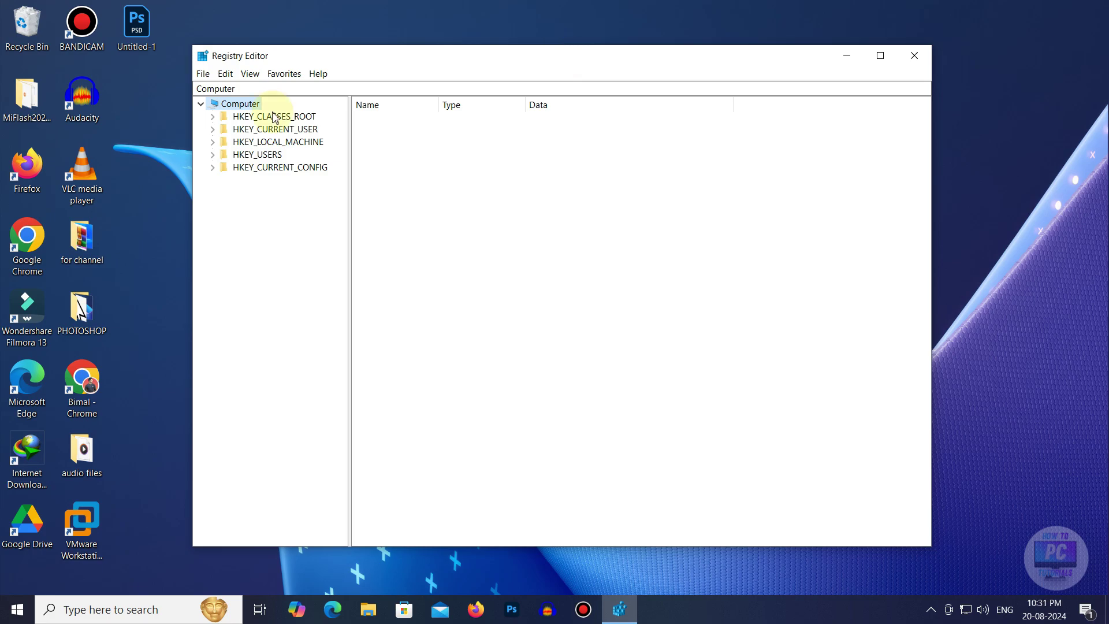
- Expand HKEY_LOCAL_MACHINE and its SOFTWARE key in the registry tree
{"action": "left_click", "coordinate": [279, 144]}
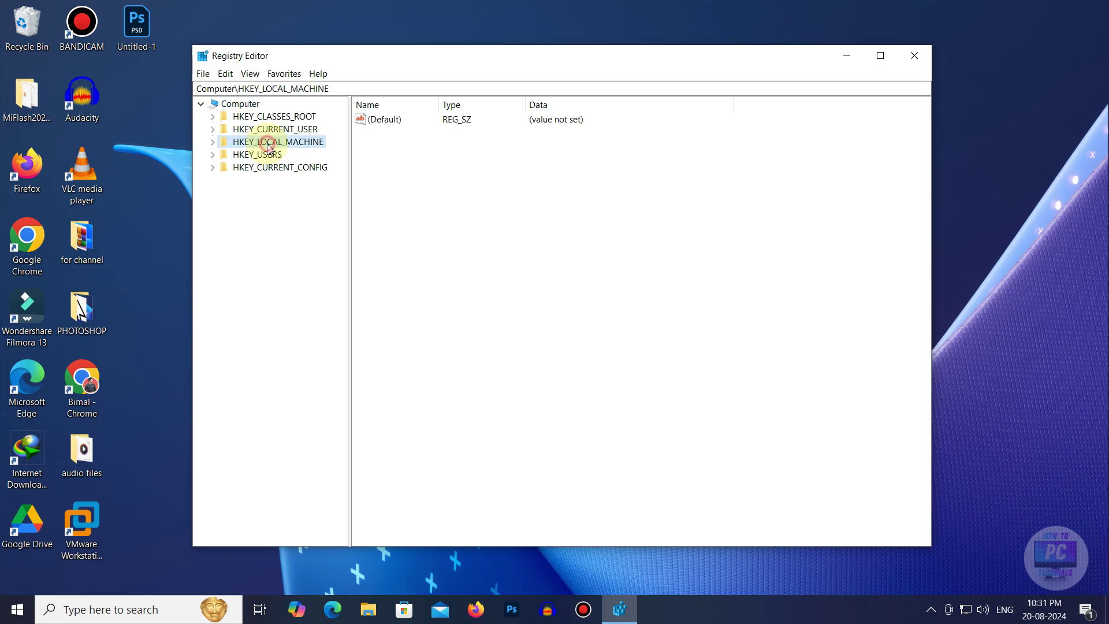
{"action": "left_click", "coordinate": [212, 143]}
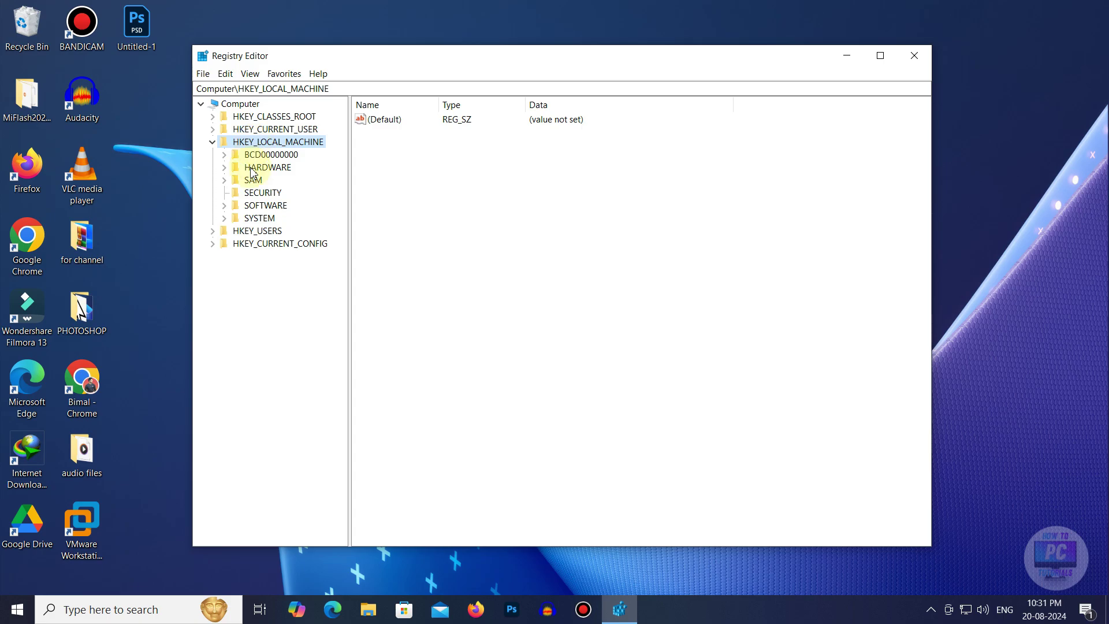
{"action": "left_click", "coordinate": [261, 206]}
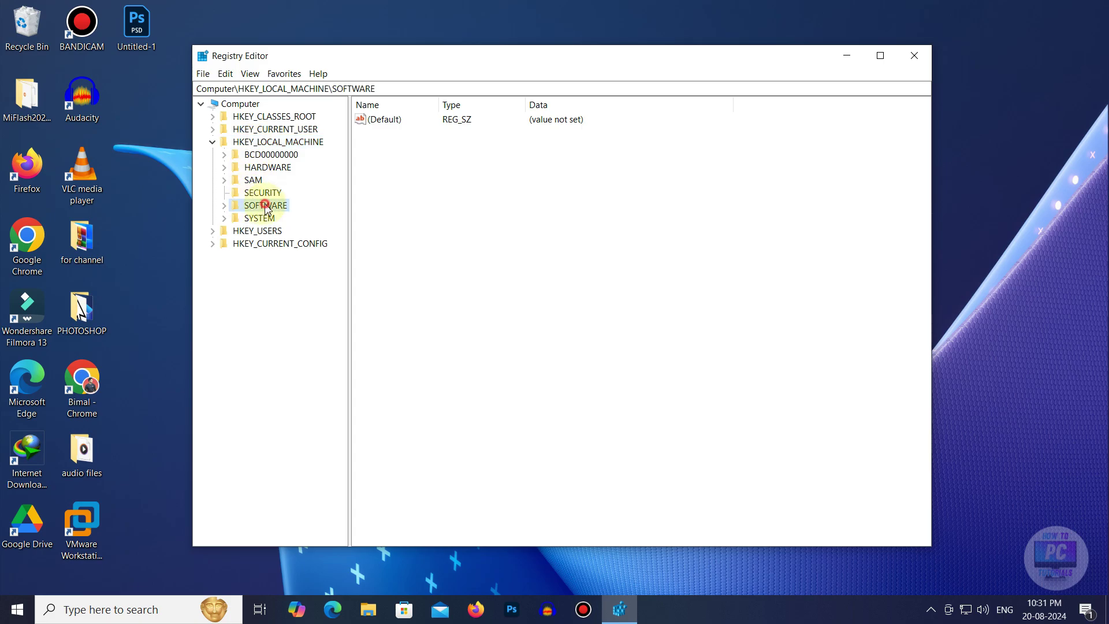
{"action": "left_click", "coordinate": [224, 207]}
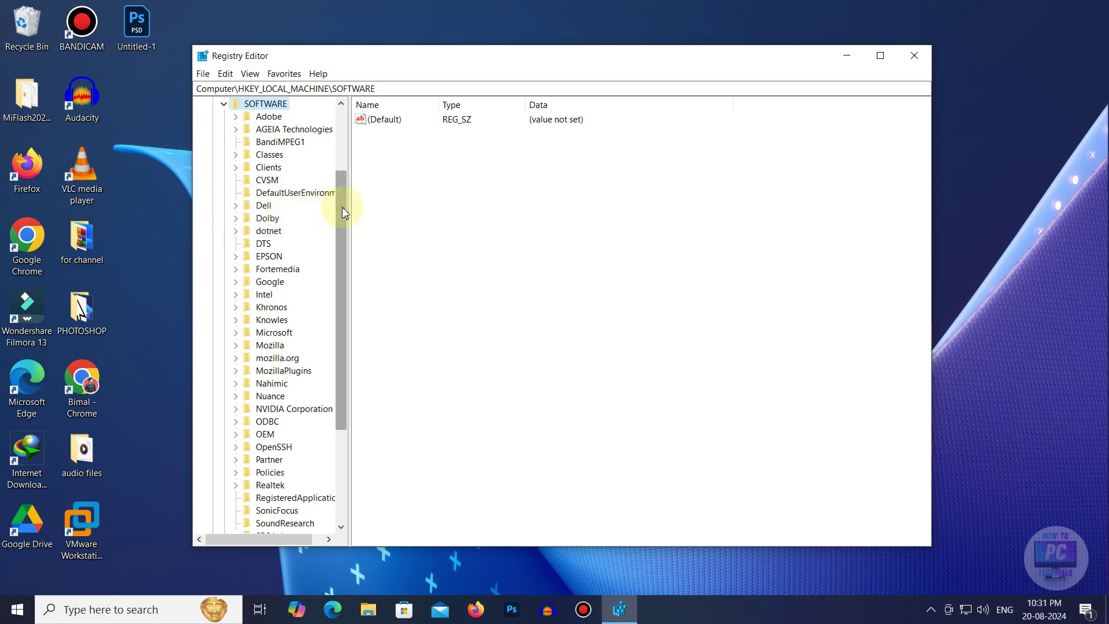
- Expand Policies and its Microsoft subkey under SOFTWARE, and select the Windows key inside it
{"action": "left_click_drag", "start_coordinate": [342, 206], "coordinate": [340, 261]}
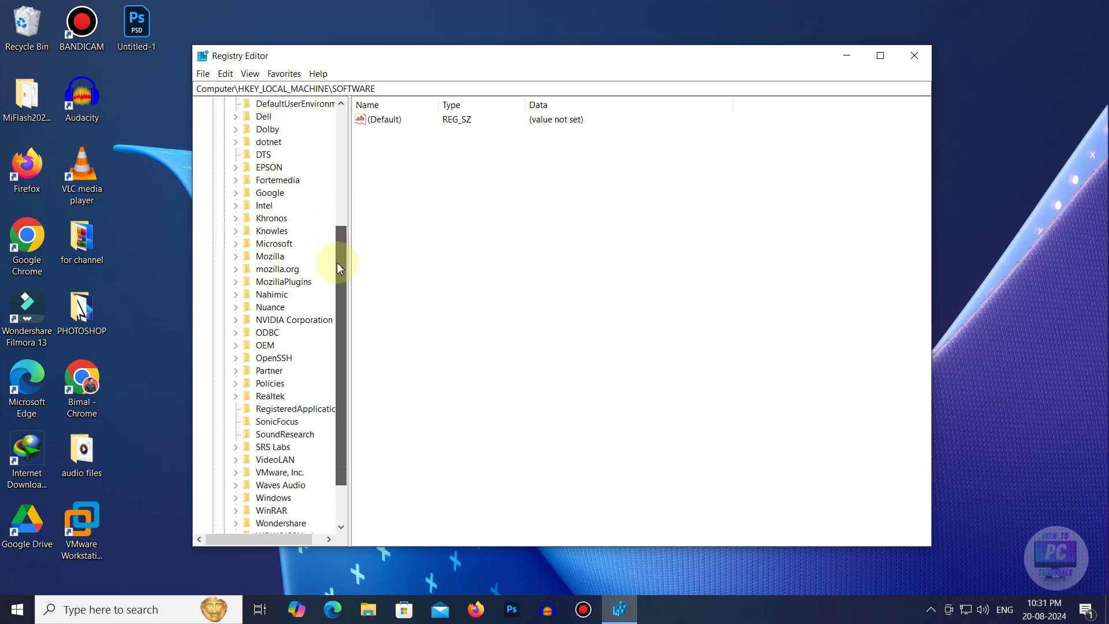
{"action": "left_click", "coordinate": [272, 385]}
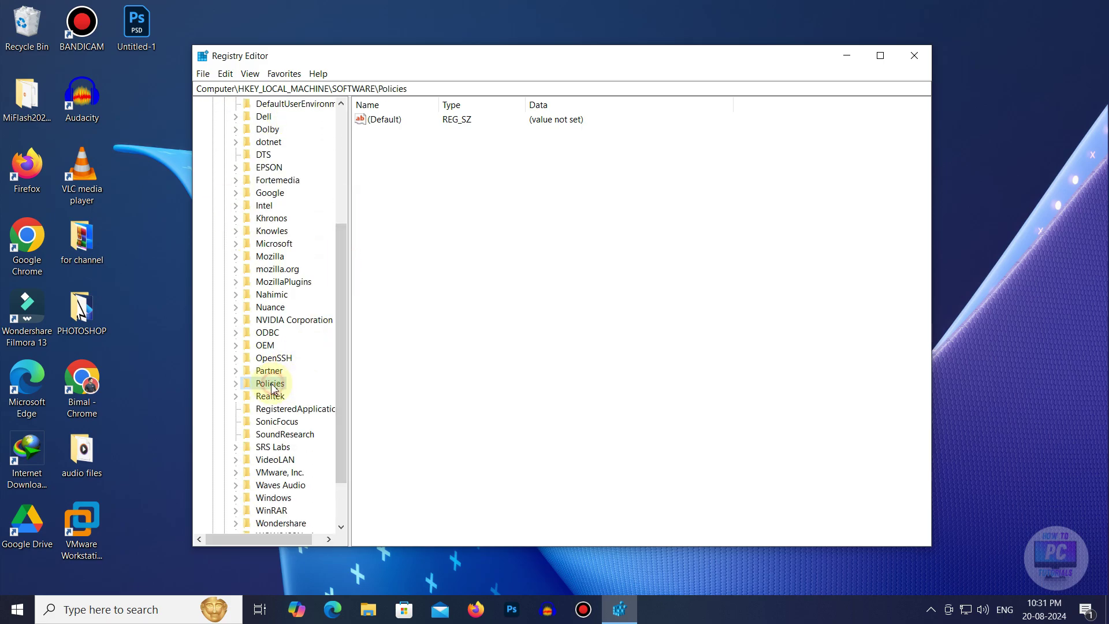
{"action": "left_click", "coordinate": [236, 383]}
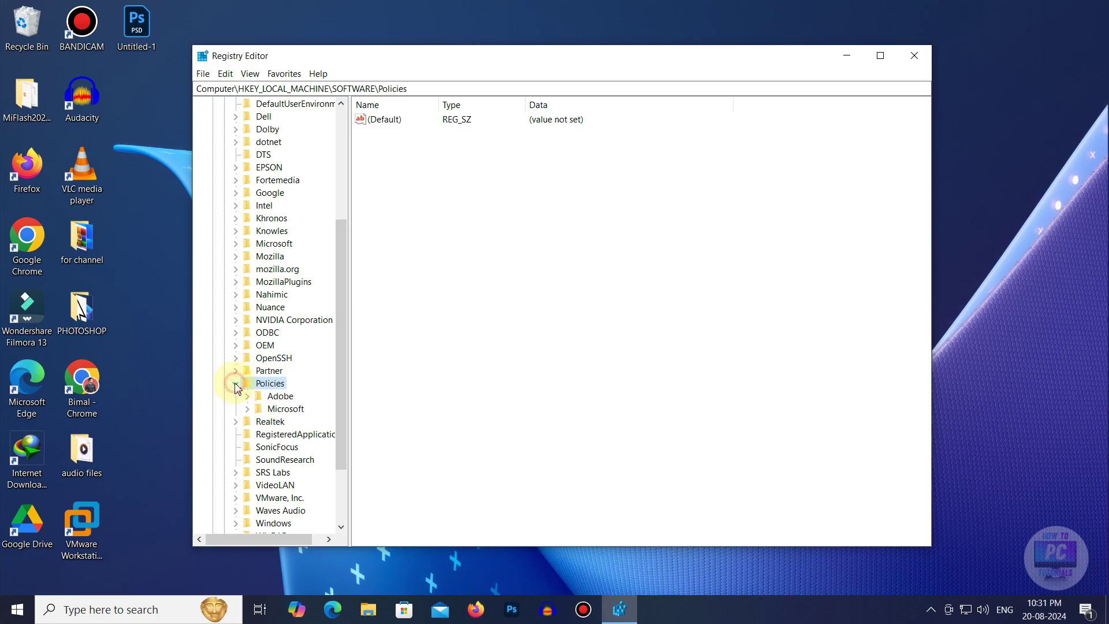
{"action": "left_click_drag", "start_coordinate": [341, 373], "coordinate": [337, 403]}
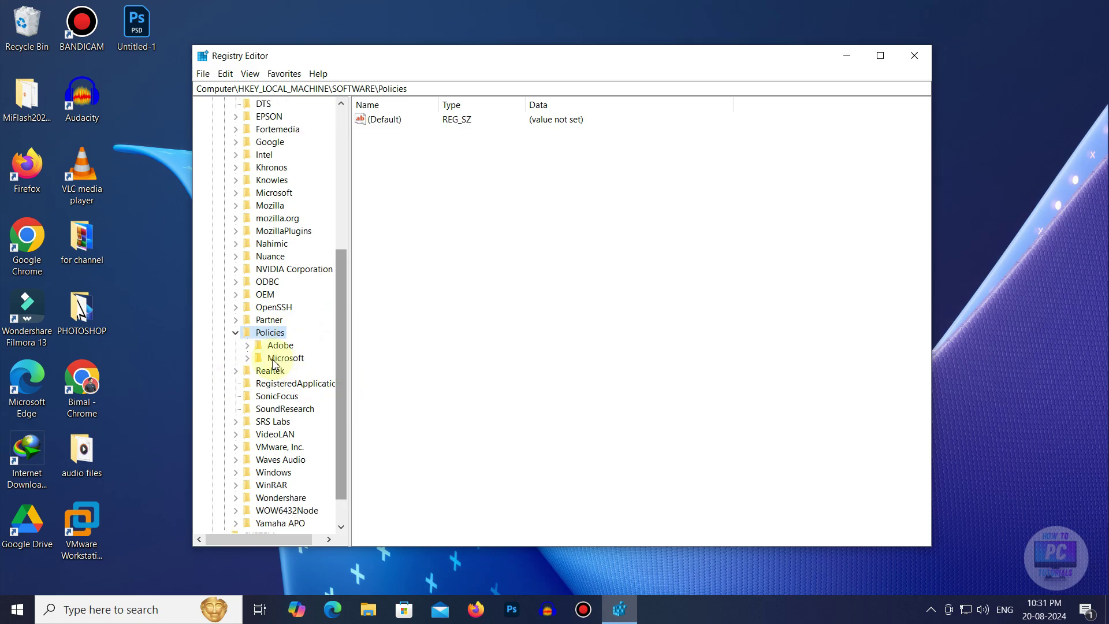
{"action": "left_click", "coordinate": [297, 359]}
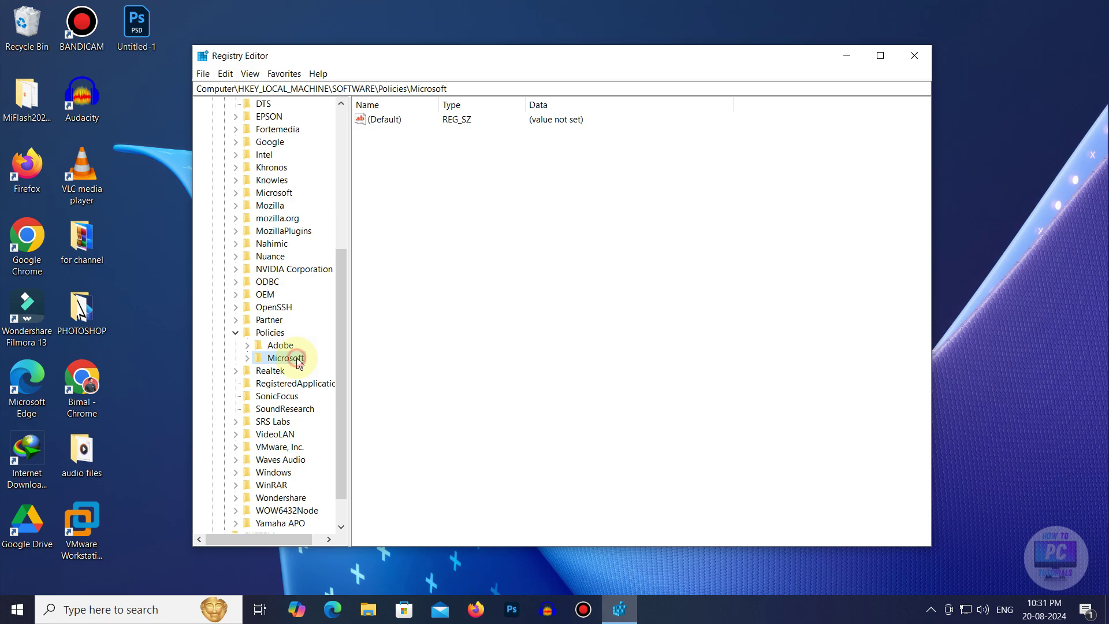
{"action": "left_click", "coordinate": [247, 358]}
{"action": "left_click_drag", "start_coordinate": [338, 356], "coordinate": [339, 380]}
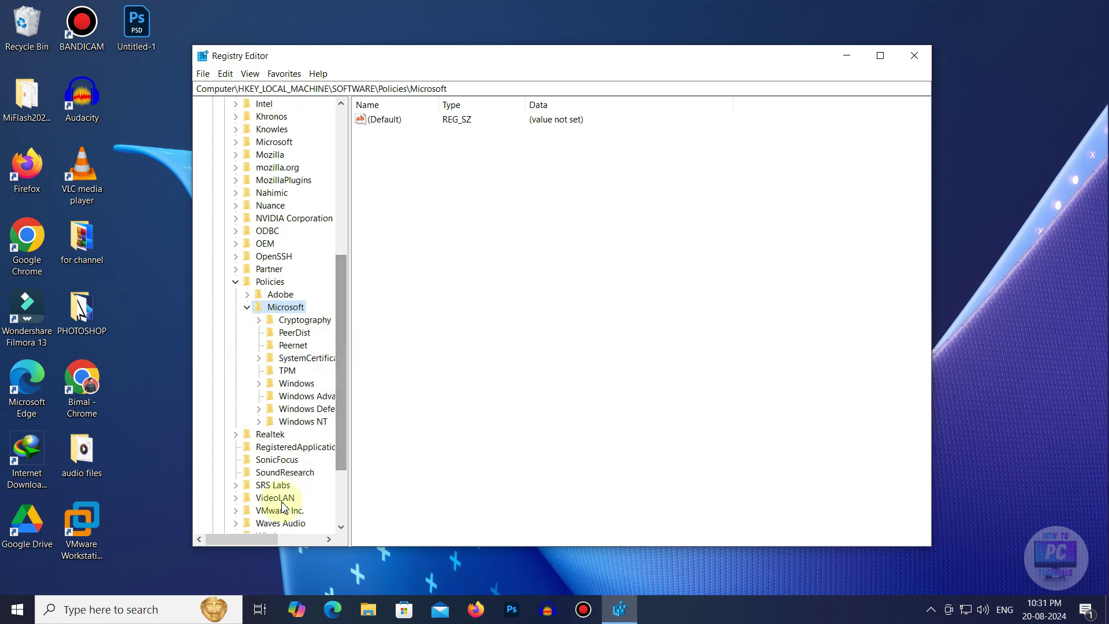
{"action": "left_click_drag", "start_coordinate": [255, 539], "coordinate": [270, 541]}
{"action": "left_click", "coordinate": [265, 383]}
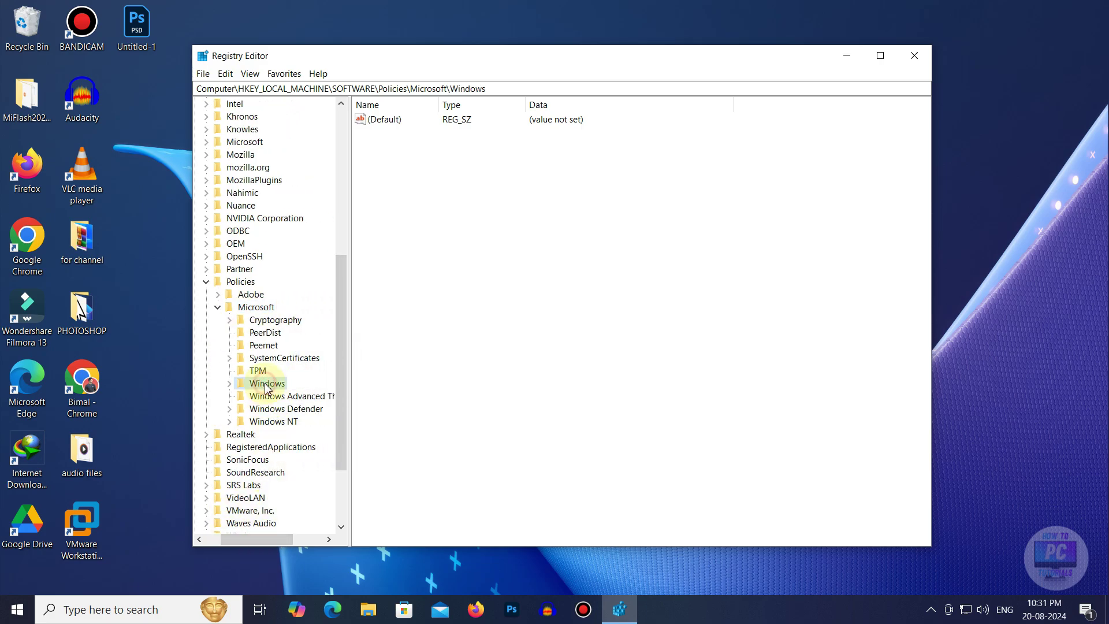
- Expand the Windows policy key and create a new subkey named WindowsUpdate inside it
{"action": "double_click", "coordinate": [266, 384]}
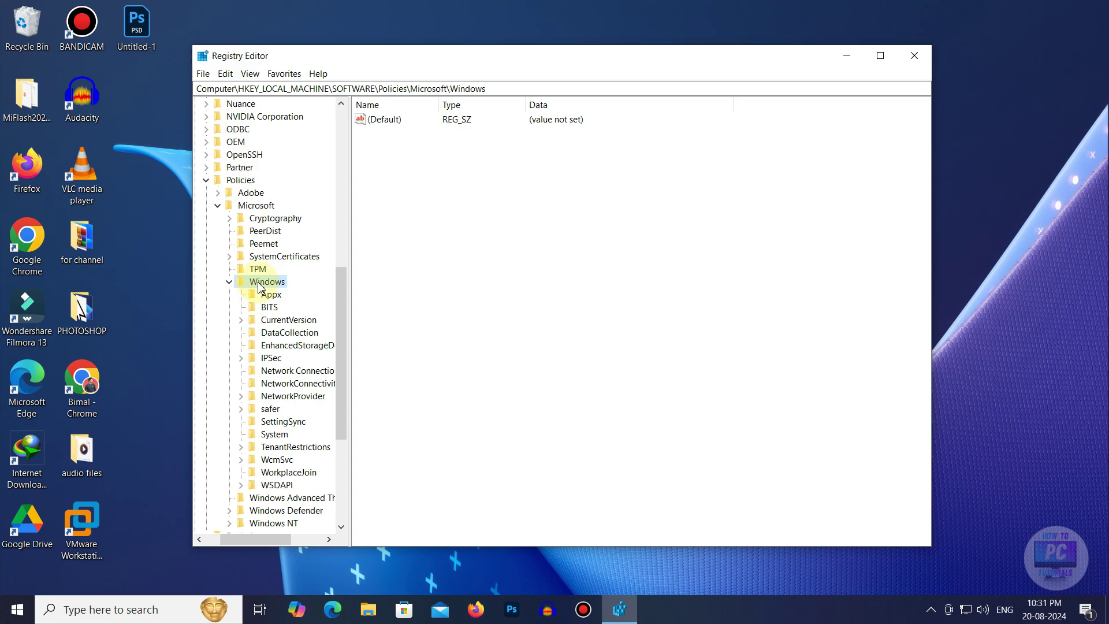
{"action": "right_click", "coordinate": [258, 287]}
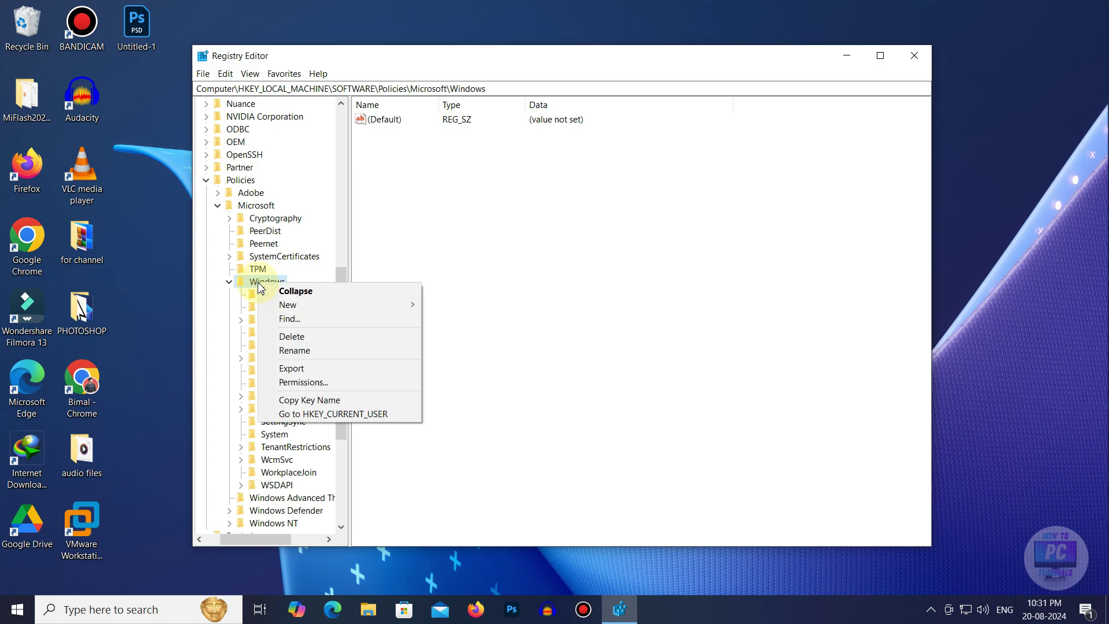
{"action": "mouse_move", "coordinate": [305, 310]}
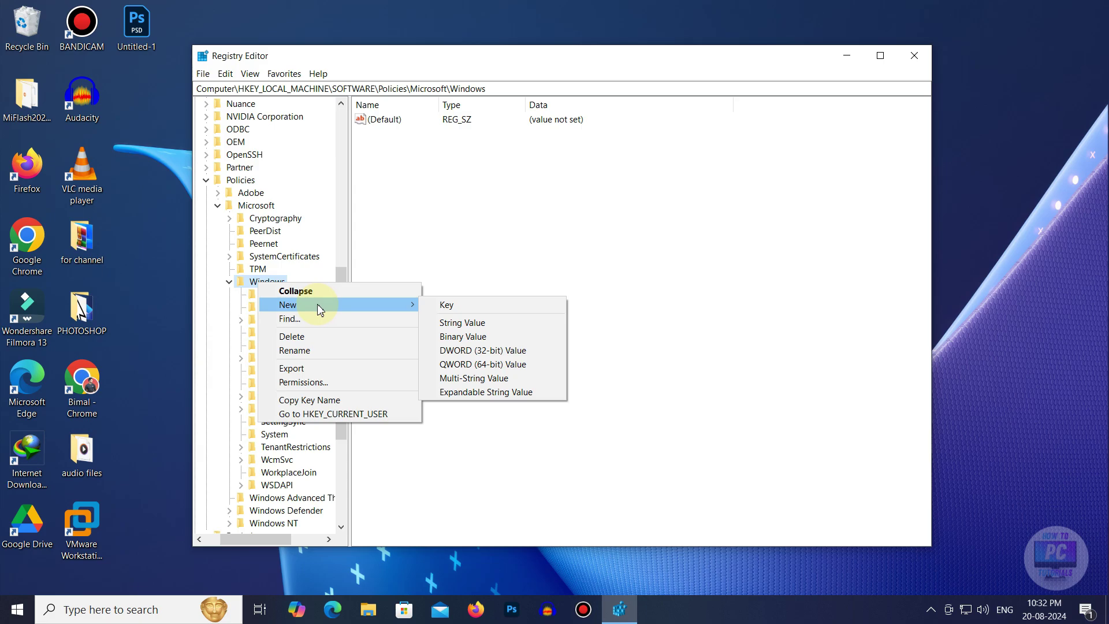
{"action": "left_click", "coordinate": [465, 306]}
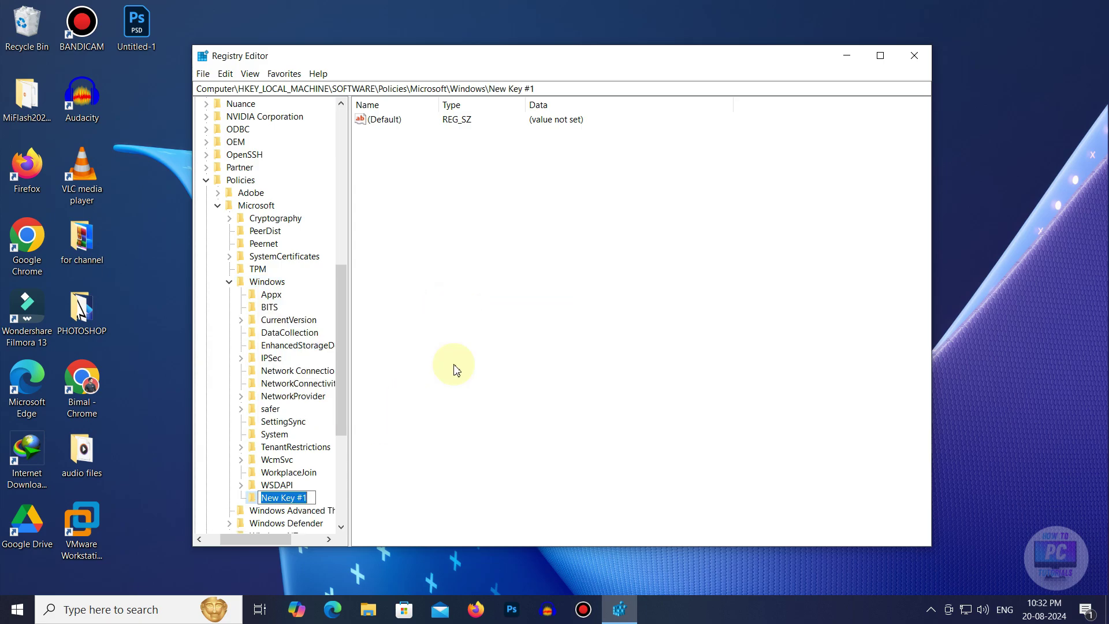
{"action": "type", "text": "W"}
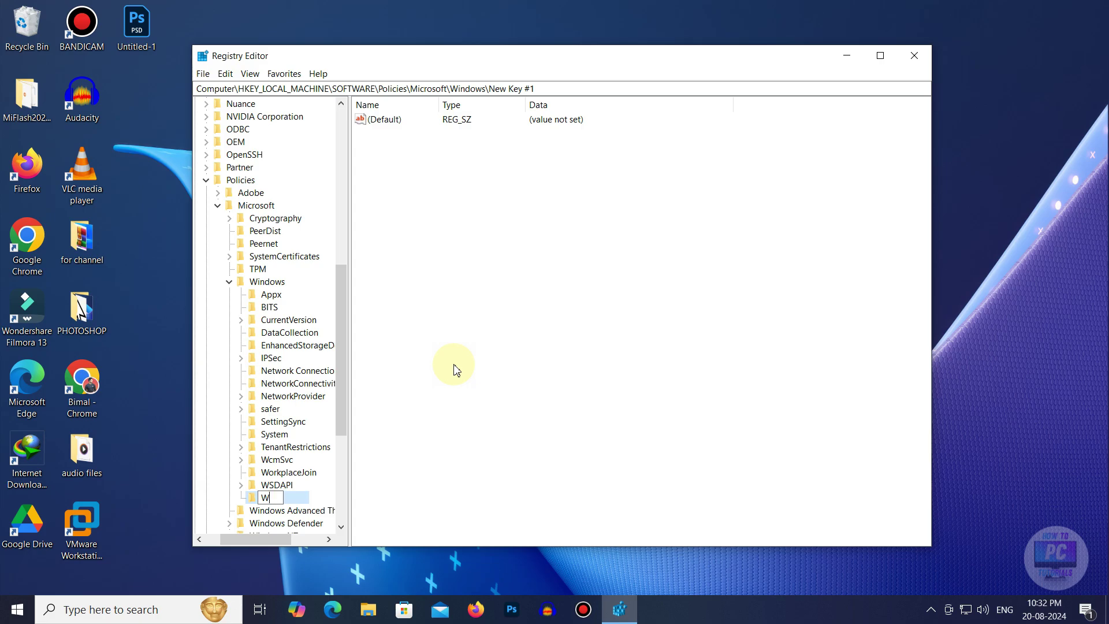
{"action": "type", "text": "indowsUpdate"}
{"action": "key", "text": "Return"}
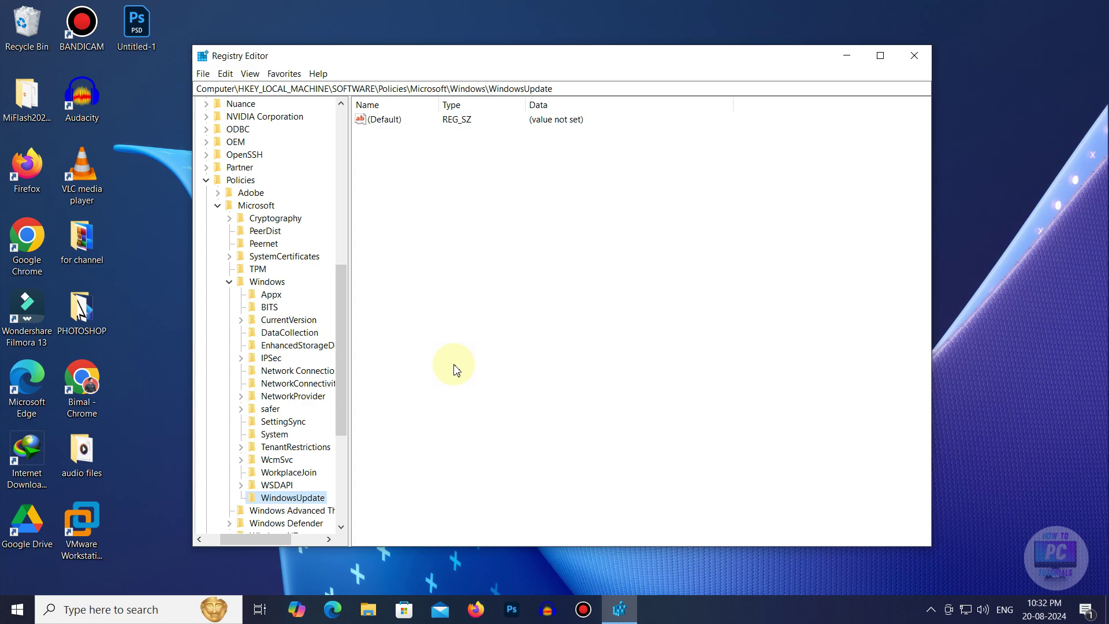
{"action": "left_click", "coordinate": [453, 364]}
- Create a new subkey named AU inside the WindowsUpdate key
{"action": "scroll", "coordinate": [345, 421], "scroll_direction": "down", "scroll_amount": 2}
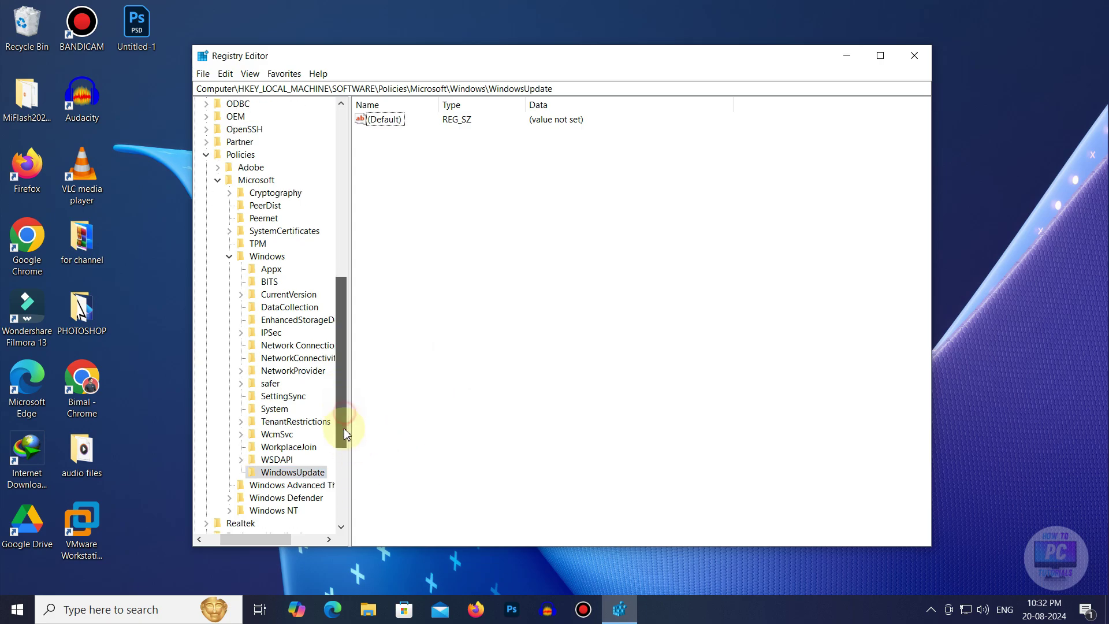
{"action": "left_click", "coordinate": [290, 422]}
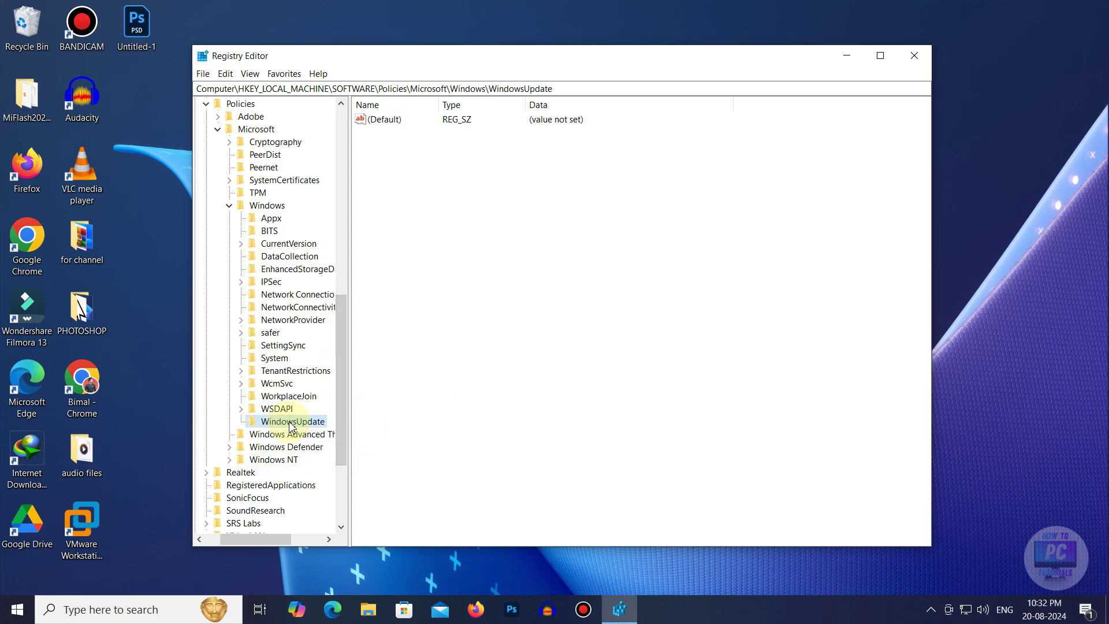
{"action": "right_click", "coordinate": [290, 424]}
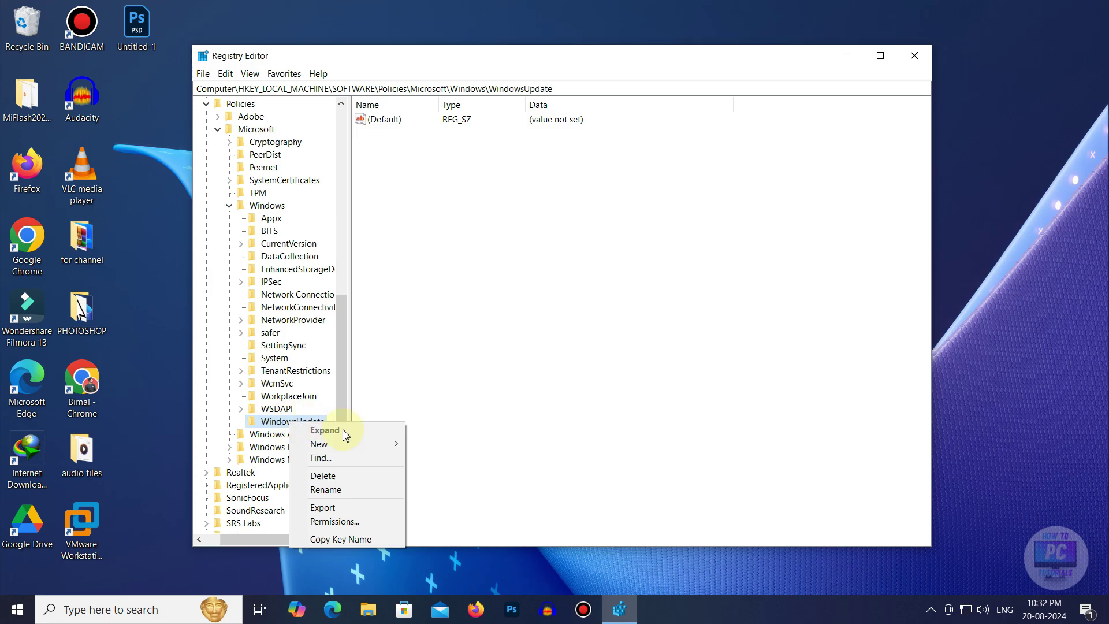
{"action": "mouse_move", "coordinate": [362, 442]}
{"action": "left_click", "coordinate": [438, 443]}
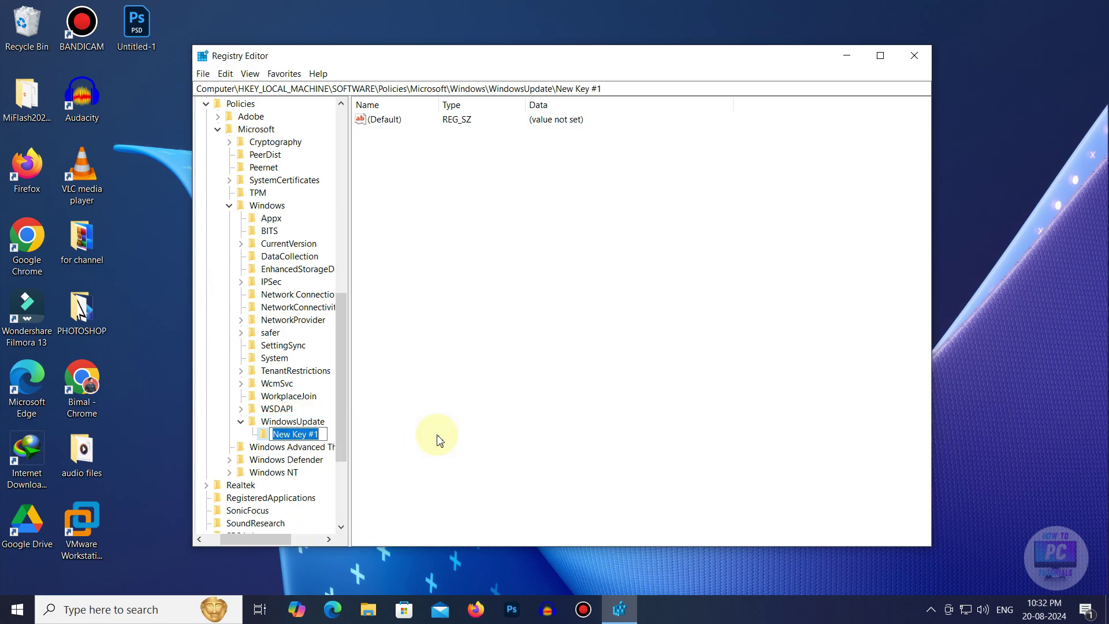
{"action": "type", "text": "AU"}
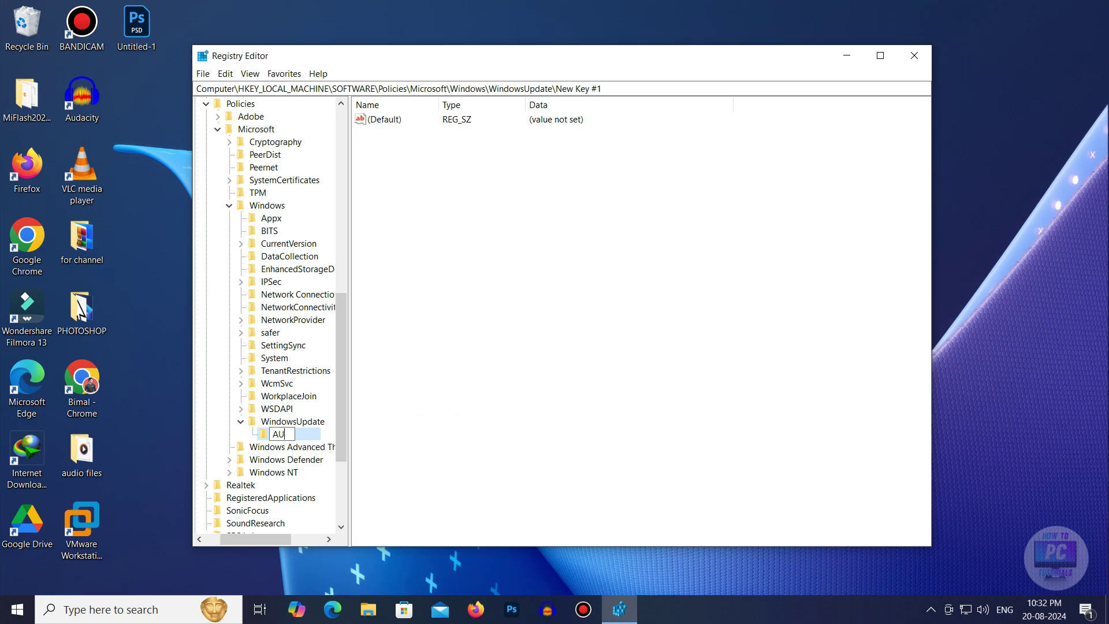
{"action": "left_click", "coordinate": [436, 434]}
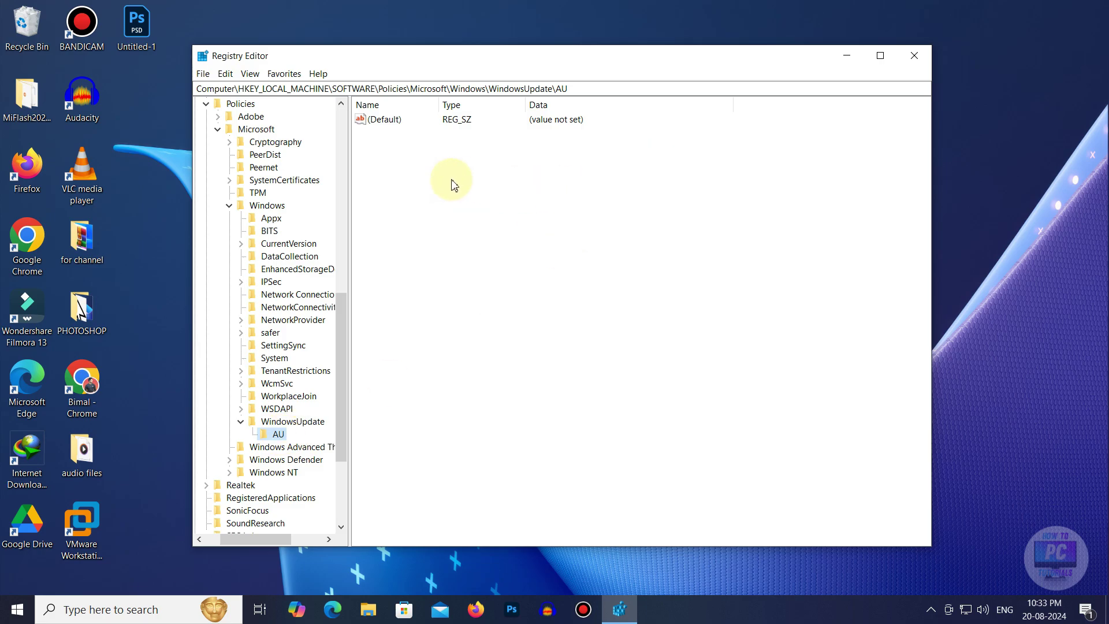
- Create a DWORD (32-bit) value named NoAutoUpdate in the AU key
{"action": "right_click", "coordinate": [427, 175]}
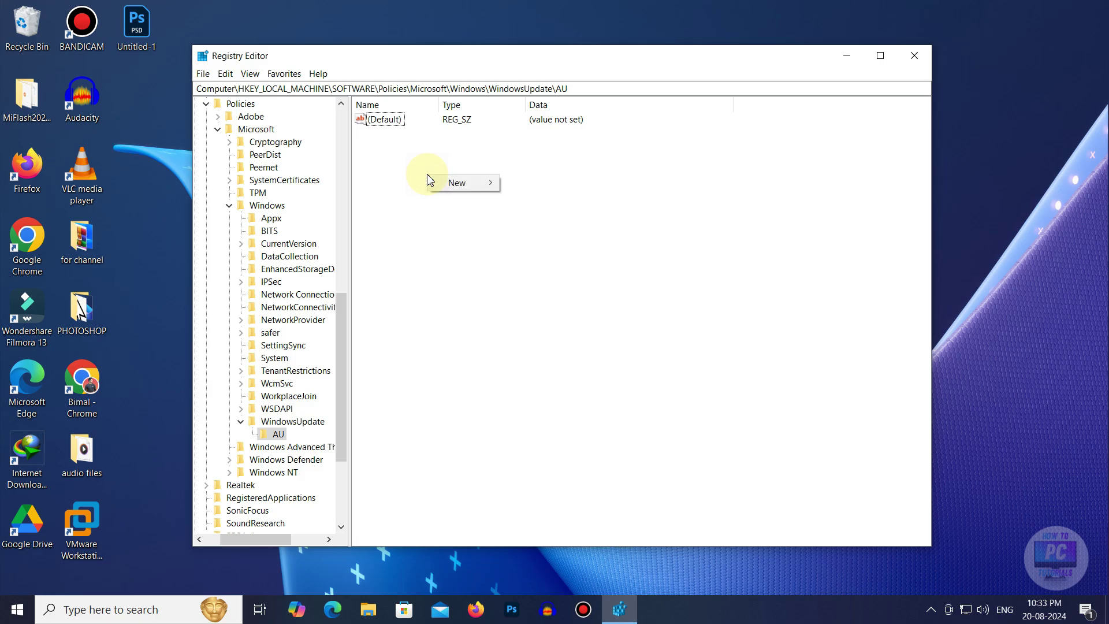
{"action": "mouse_move", "coordinate": [485, 187]}
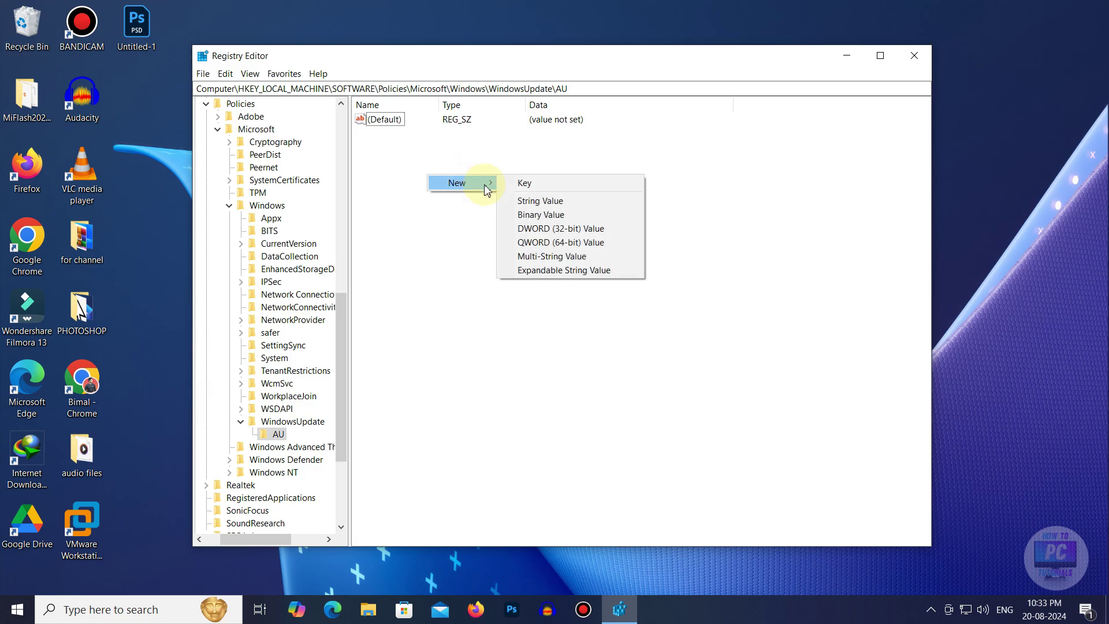
{"action": "left_click", "coordinate": [578, 229]}
{"action": "type", "text": "No"}
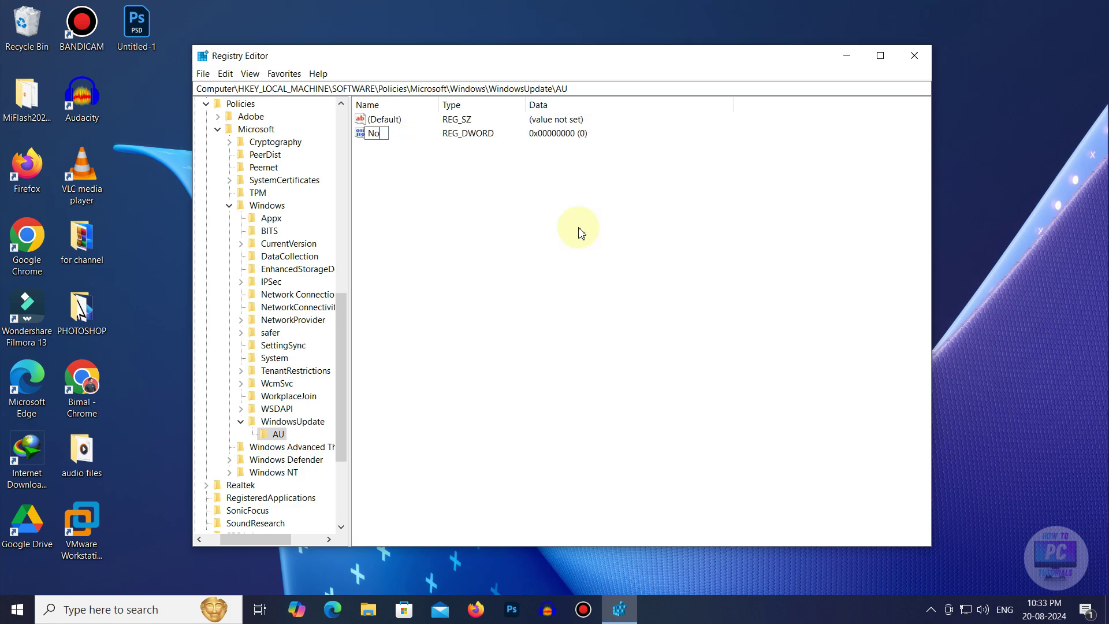
{"action": "type", "text": "AutoUpdate"}
{"action": "key", "text": "Return"}
- Set the value data of NoAutoUpdate to 1 and confirm the edit
{"action": "double_click", "coordinate": [402, 134]}
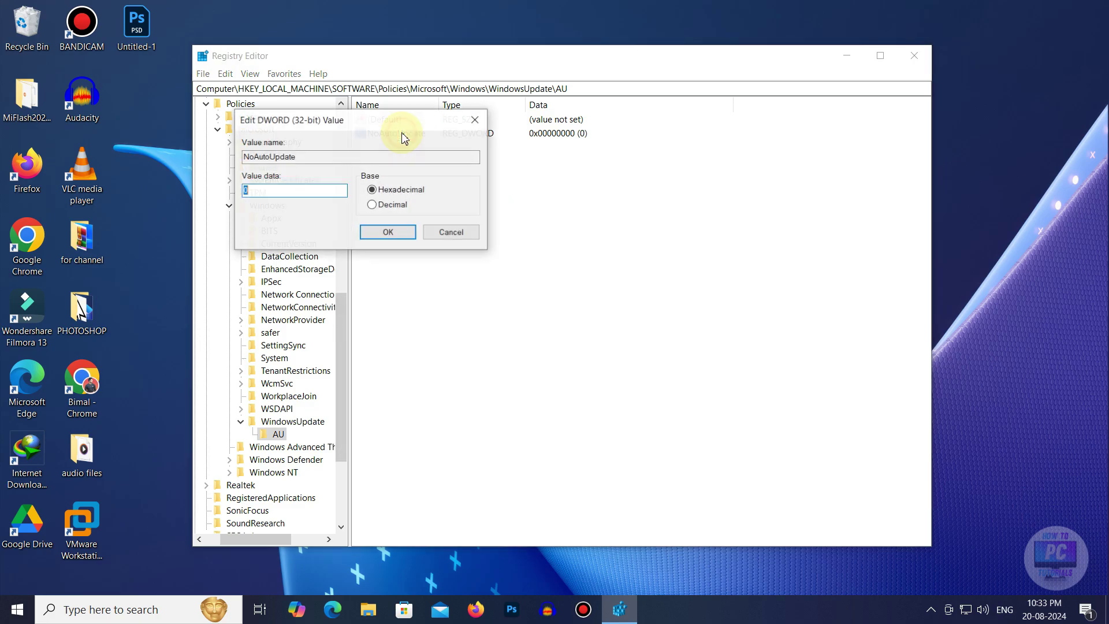
{"action": "left_click_drag", "start_coordinate": [408, 123], "coordinate": [570, 184]}
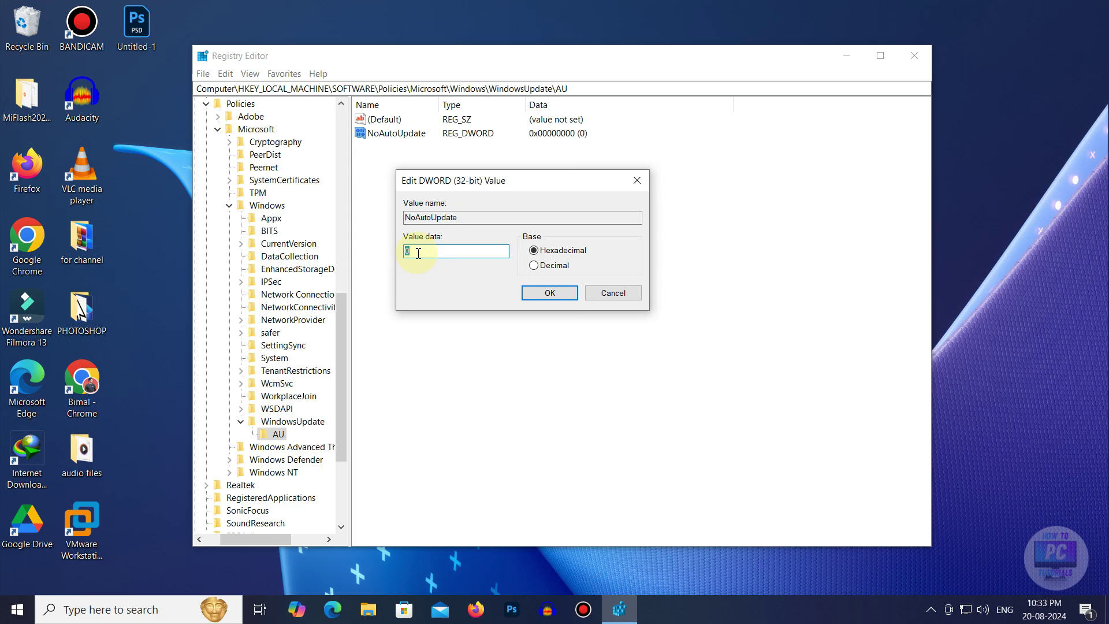
{"action": "type", "text": "1"}
{"action": "left_click", "coordinate": [525, 294]}
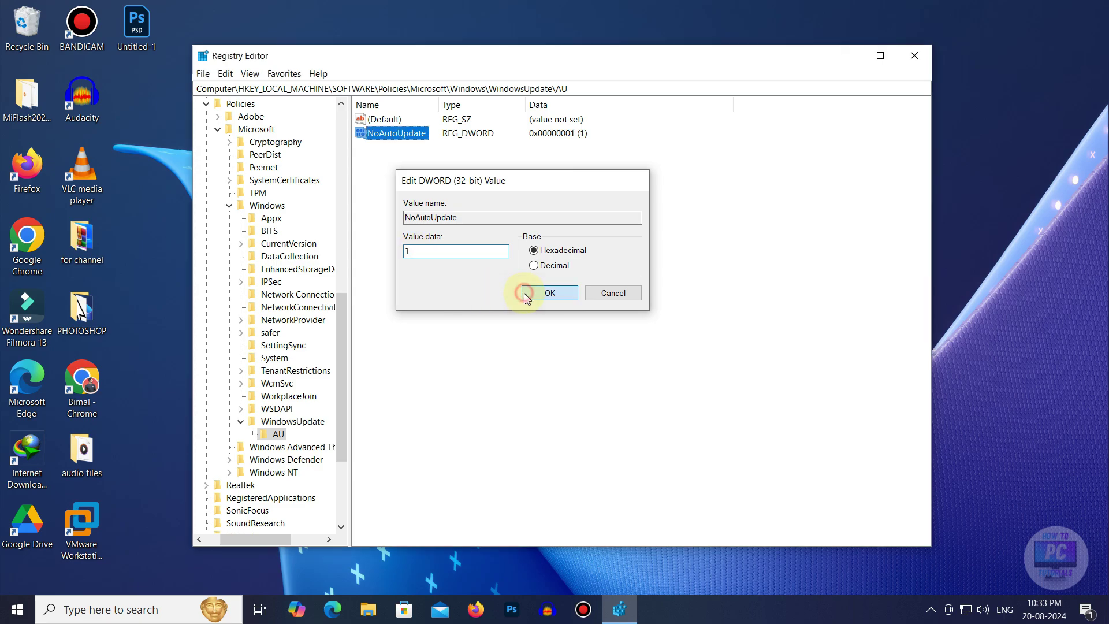
{"action": "left_click", "coordinate": [524, 294]}
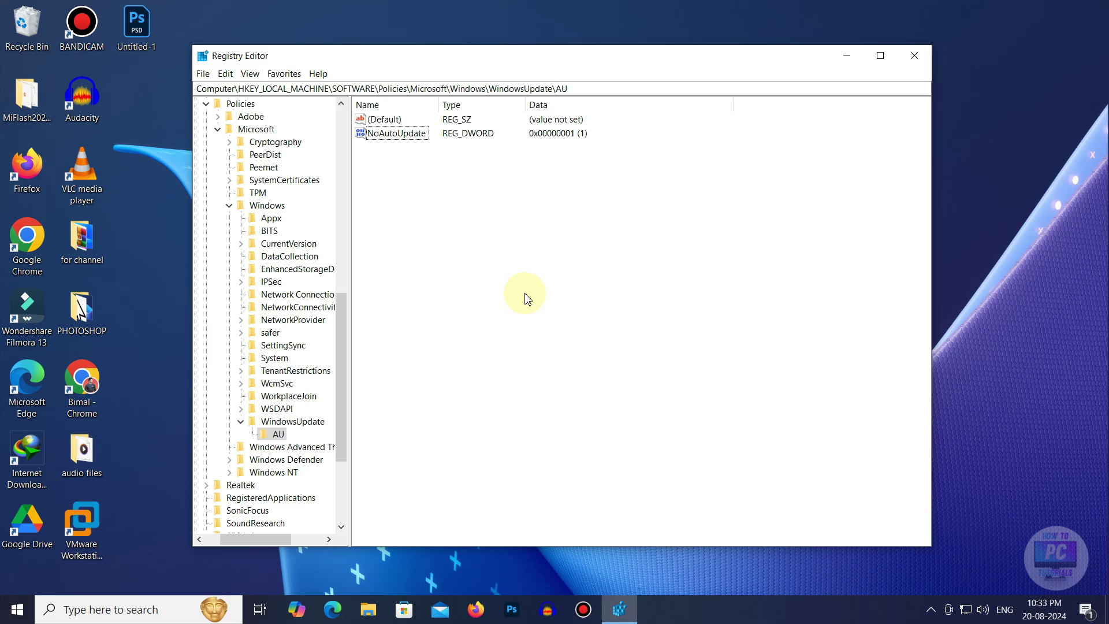
- Close Registry Editor and refresh the desktop
{"action": "left_click", "coordinate": [913, 56]}
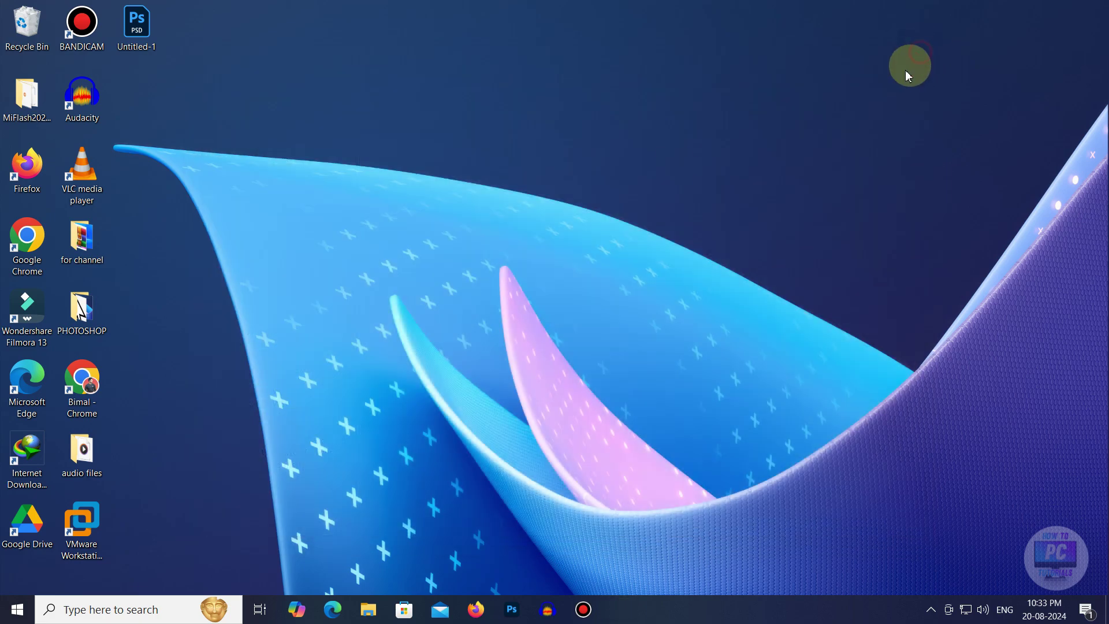
{"action": "right_click", "coordinate": [536, 195]}
{"action": "left_click", "coordinate": [575, 243]}
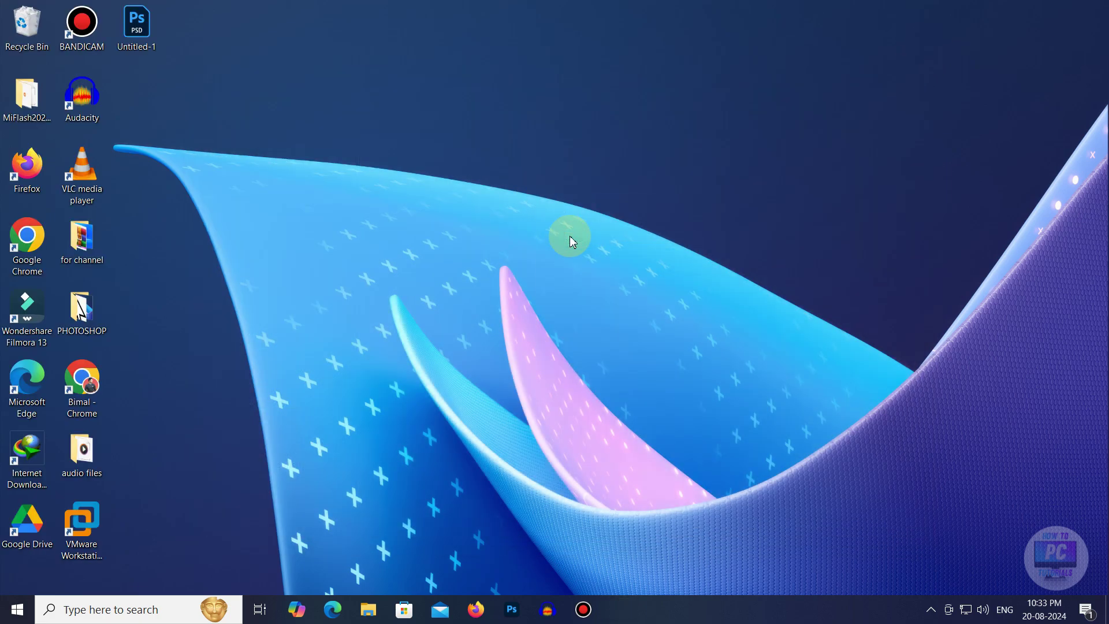